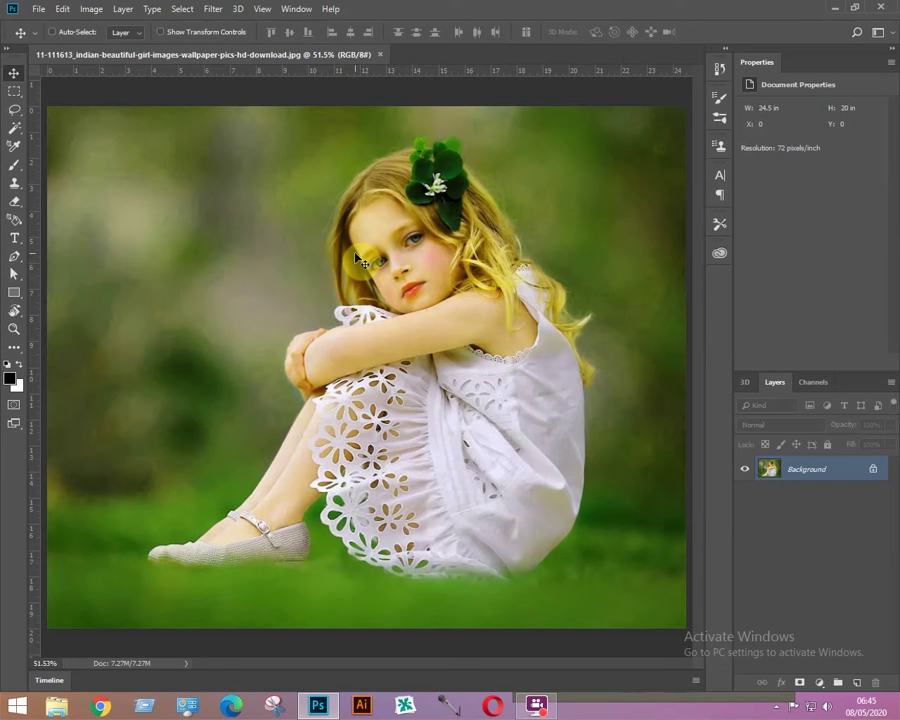
# Open the Marquee tool flyout to show the Rectangular and Elliptical Marquee options.
pyautogui.click(14, 91)
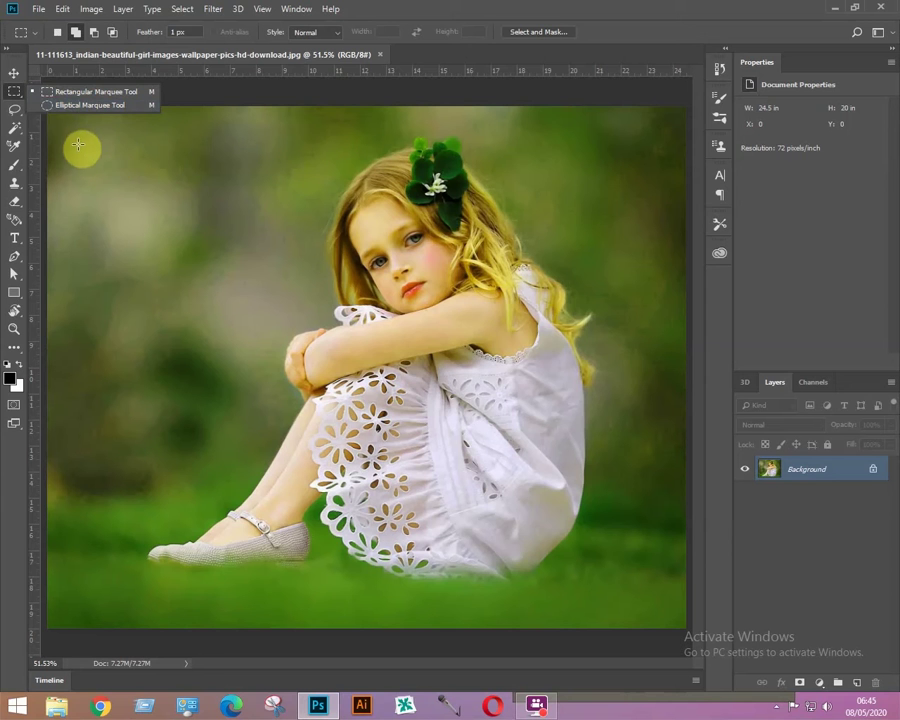
# Use the Rectangular Marquee to select blurred green background left of the girl's head.
pyautogui.click(69, 93)
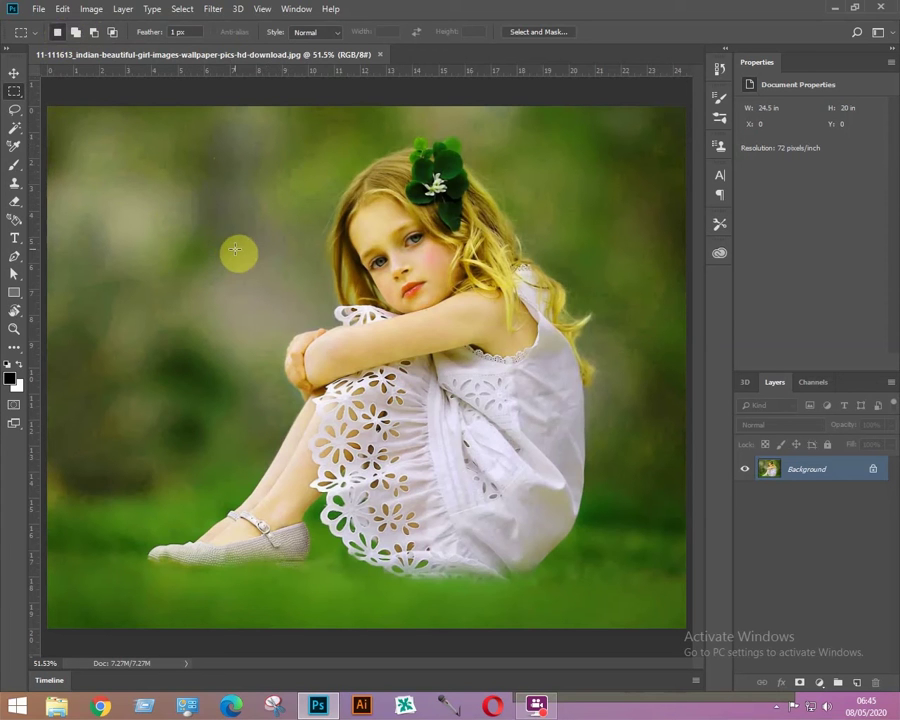
pyautogui.moveTo(150, 183); pyautogui.dragTo(271, 306)
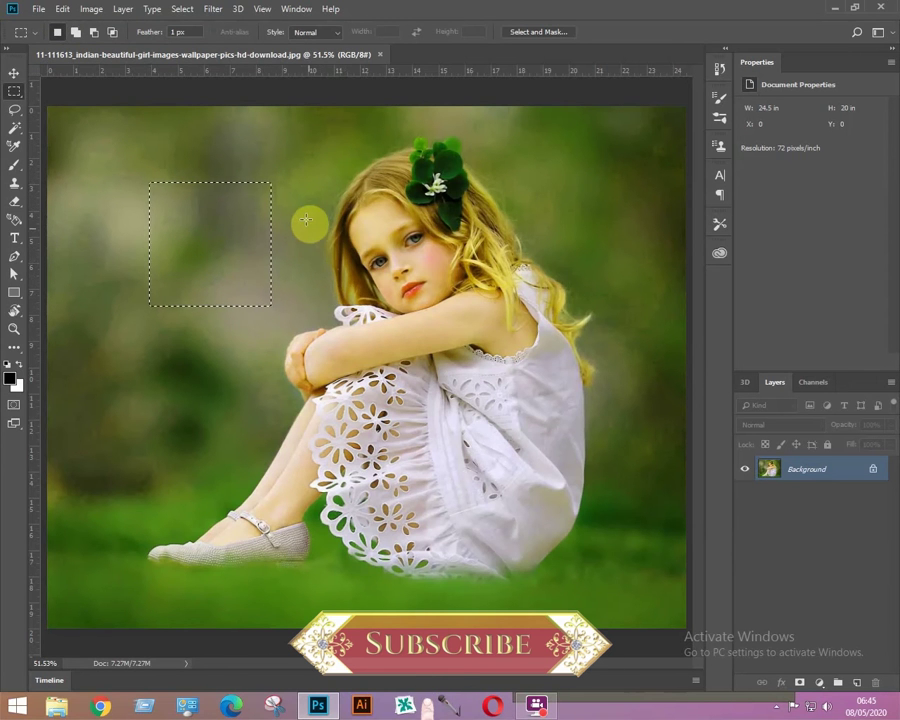
pyautogui.moveTo(306, 215); pyautogui.dragTo(180, 337)
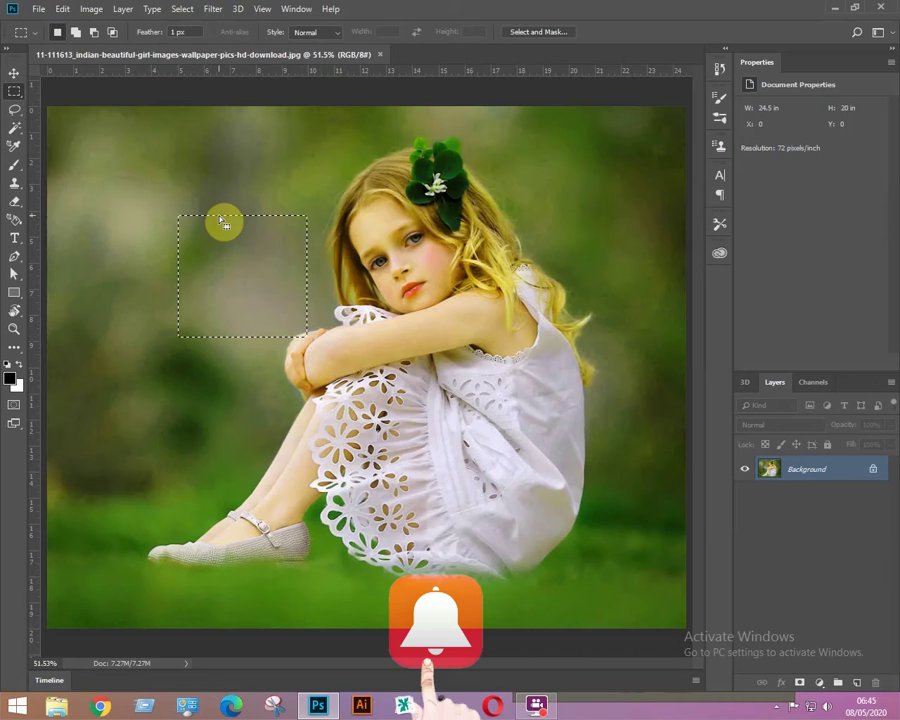
pyautogui.moveTo(229, 292); pyautogui.dragTo(200, 259)
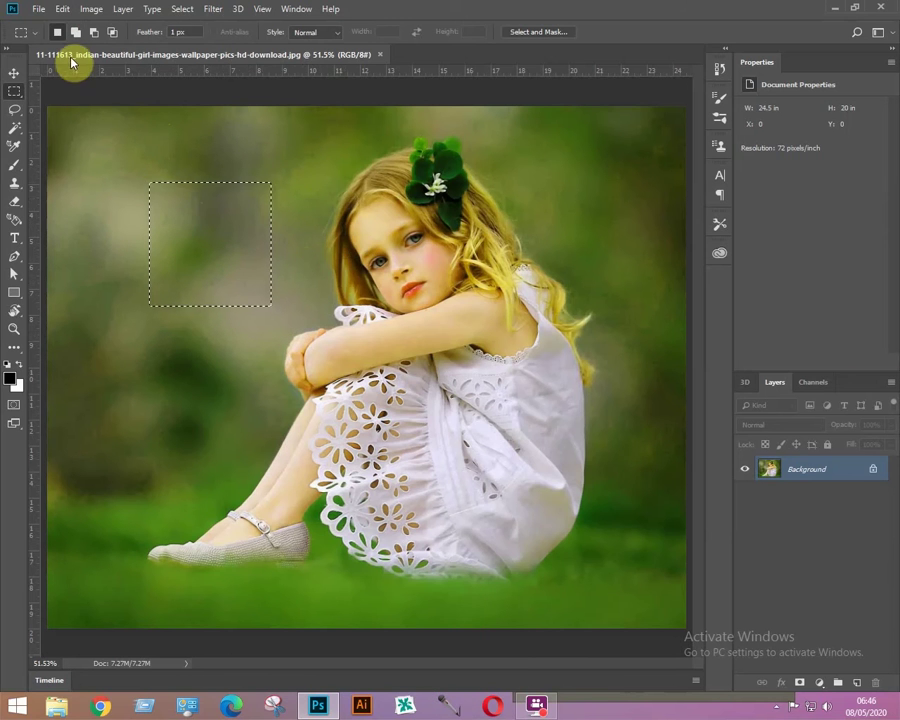
# Add rectangles over the face and legs, fill the selection black, then undo the fill.
pyautogui.click(76, 34)
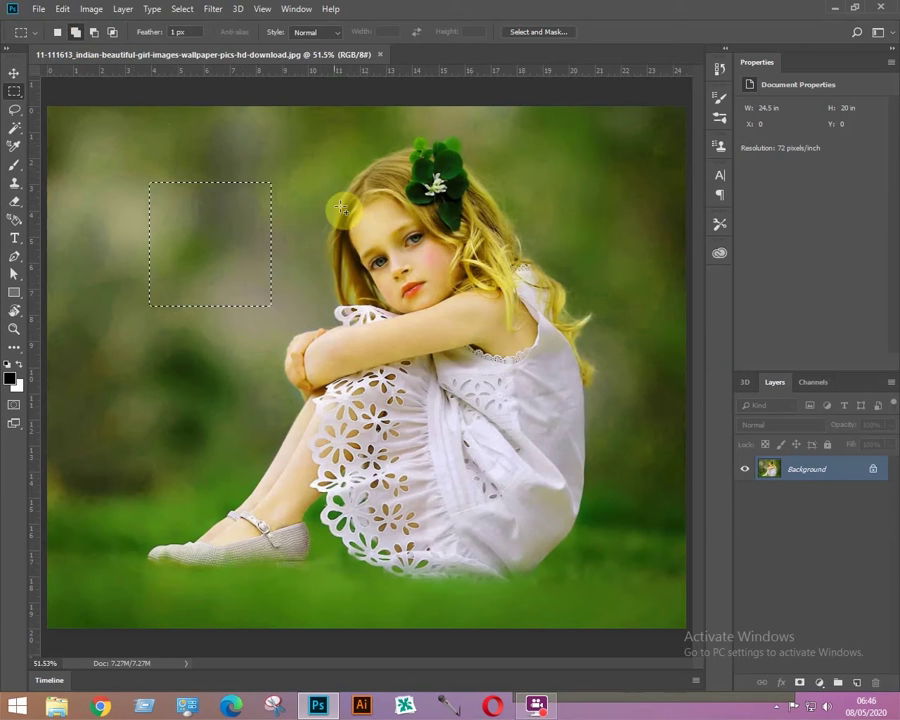
pyautogui.moveTo(341, 207); pyautogui.dragTo(481, 382)
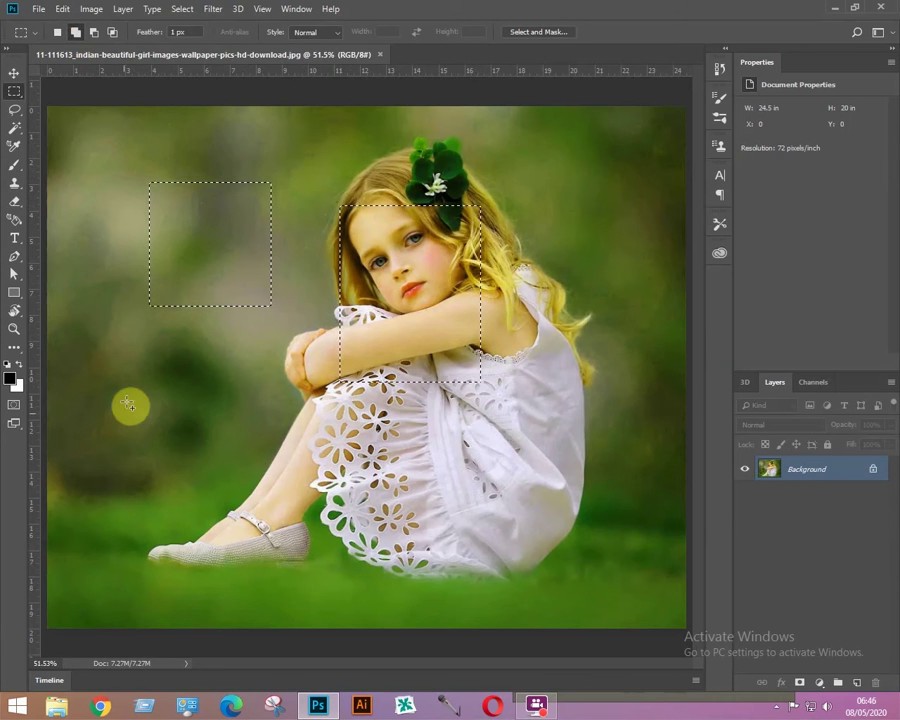
pyautogui.moveTo(129, 378)
pyautogui.mouseDown()
pyautogui.moveTo(293, 535)
pyautogui.moveTo(290, 528)
pyautogui.mouseUp()
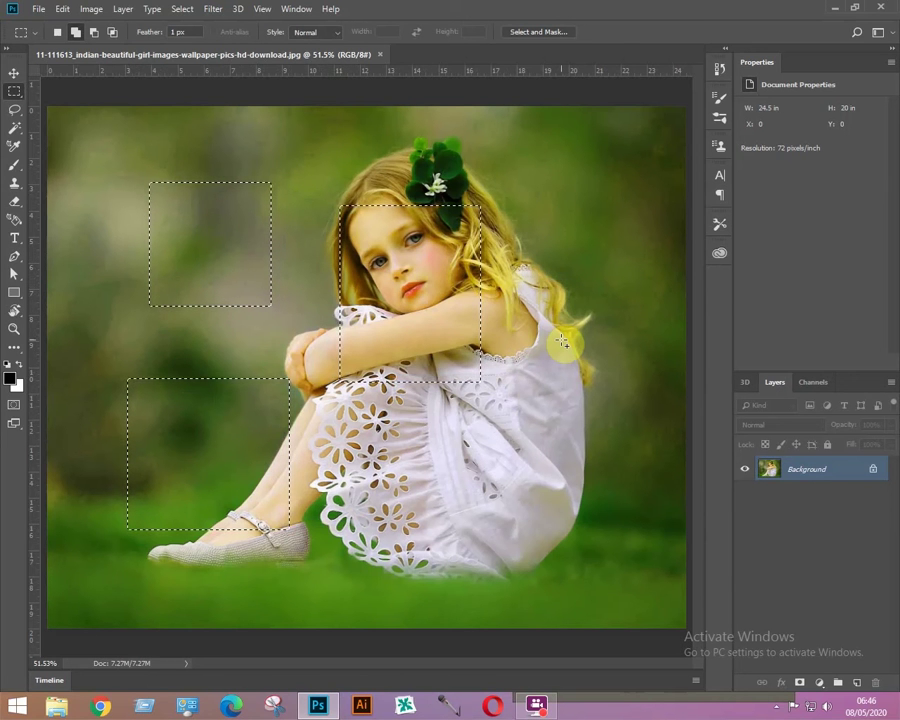
pyautogui.hotkey('alt', 'BackSpace')
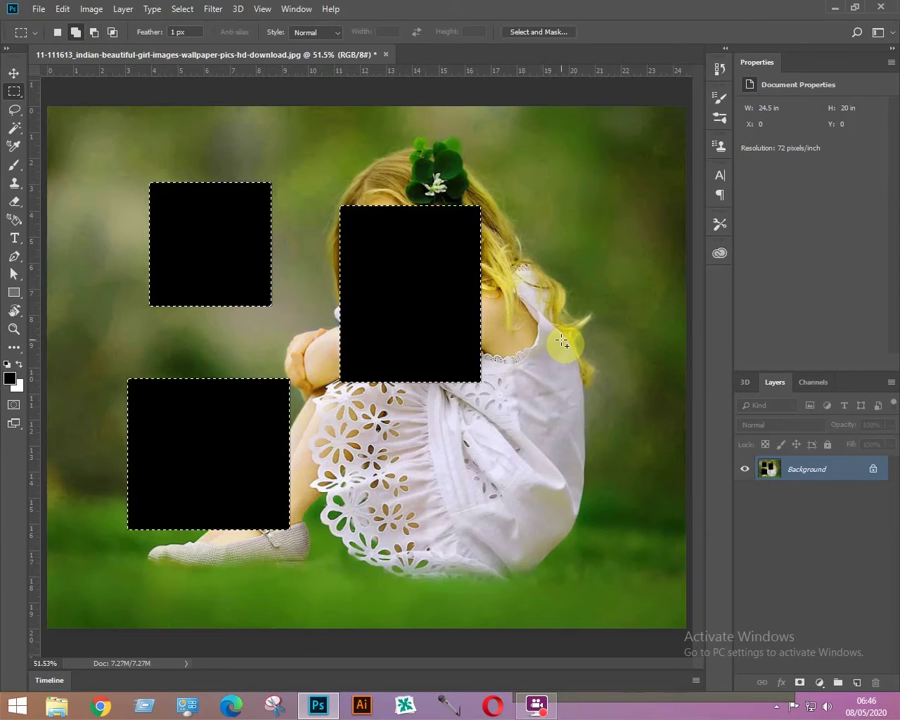
pyautogui.hotkey('ctrl', 'z')
pyautogui.hotkey('ctrl', 'z')
pyautogui.hotkey('ctrl', 'z')
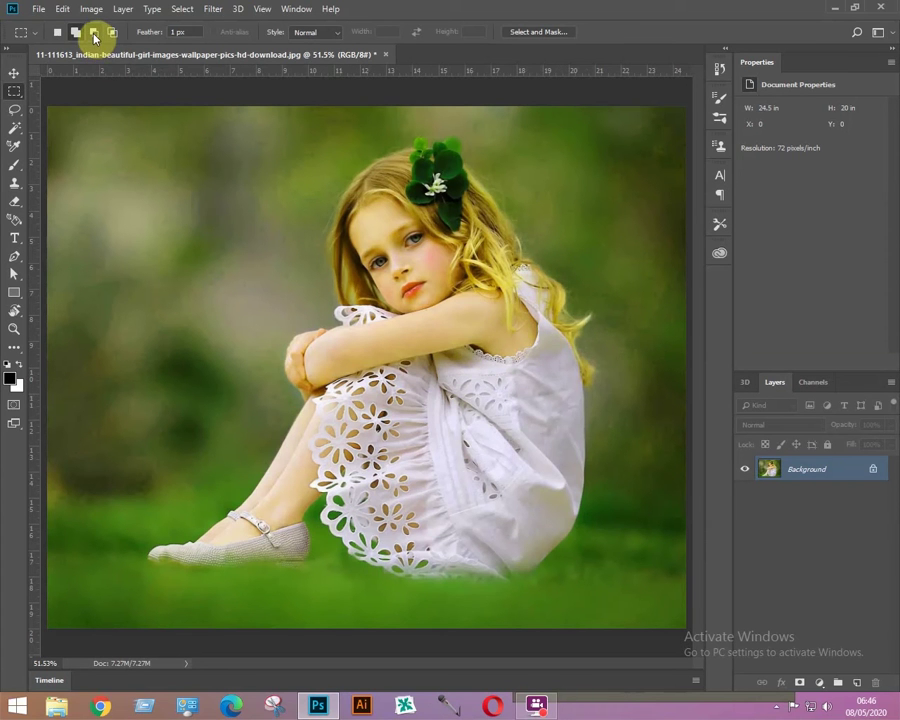
pyautogui.click(94, 34)
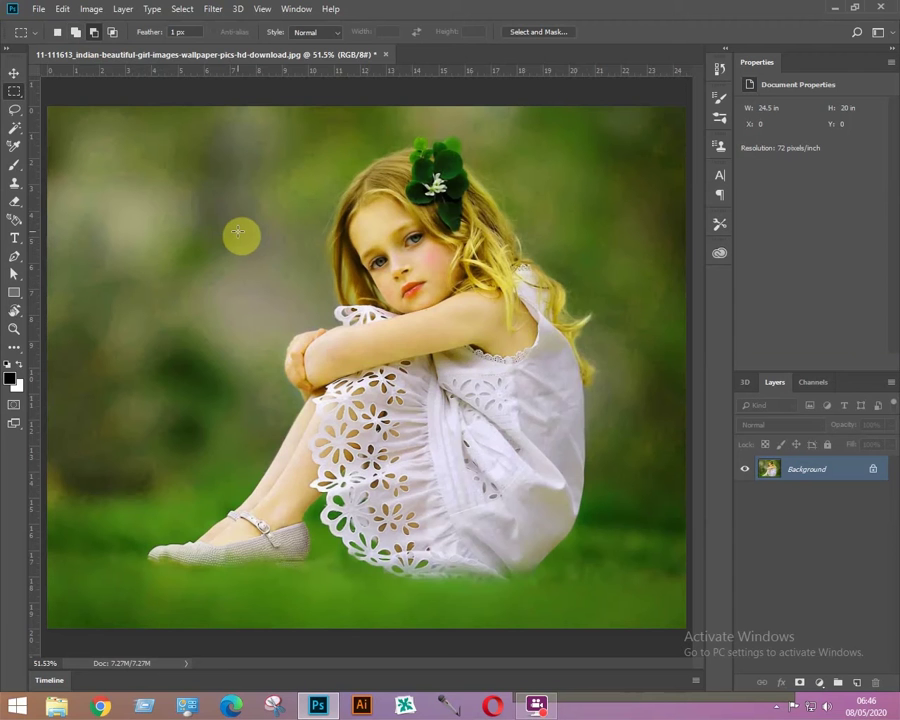
pyautogui.moveTo(167, 194)
pyautogui.mouseDown()
pyautogui.moveTo(275, 316)
pyautogui.moveTo(342, 358)
pyautogui.mouseUp()
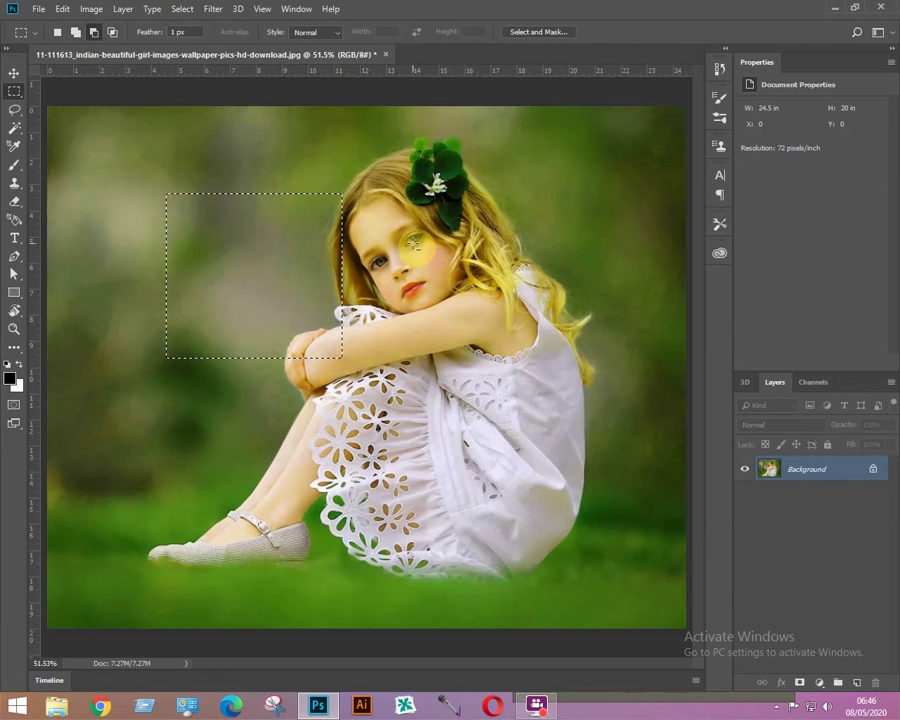
pyautogui.click(96, 38)
pyautogui.moveTo(375, 256)
pyautogui.mouseDown()
pyautogui.moveTo(318, 435)
pyautogui.moveTo(292, 476)
pyautogui.mouseUp()
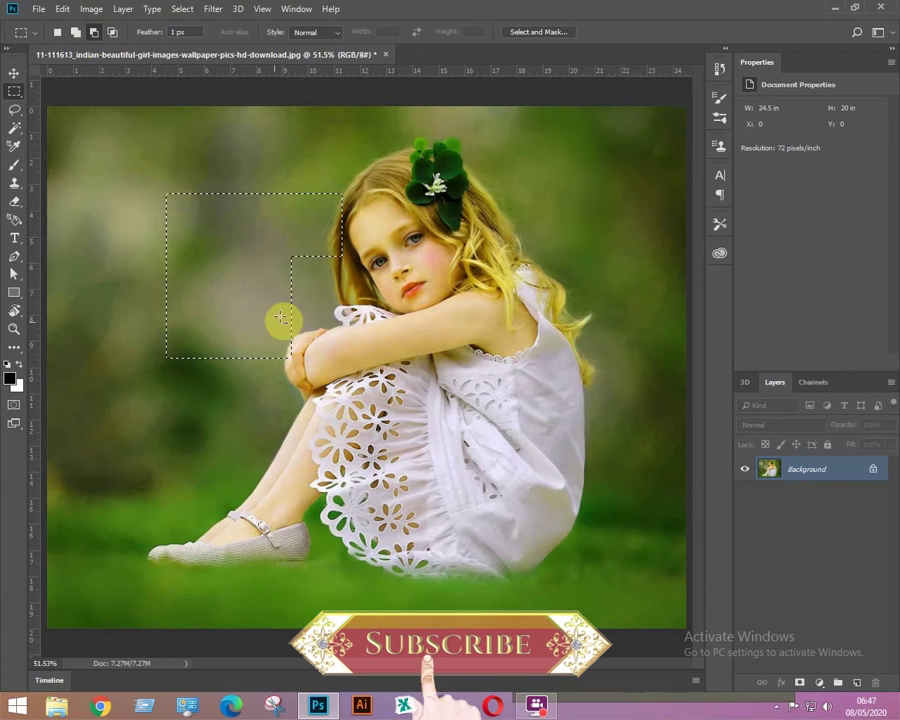
pyautogui.moveTo(128, 292)
pyautogui.mouseDown()
pyautogui.moveTo(204, 420)
pyautogui.moveTo(218, 358)
pyautogui.mouseUp()
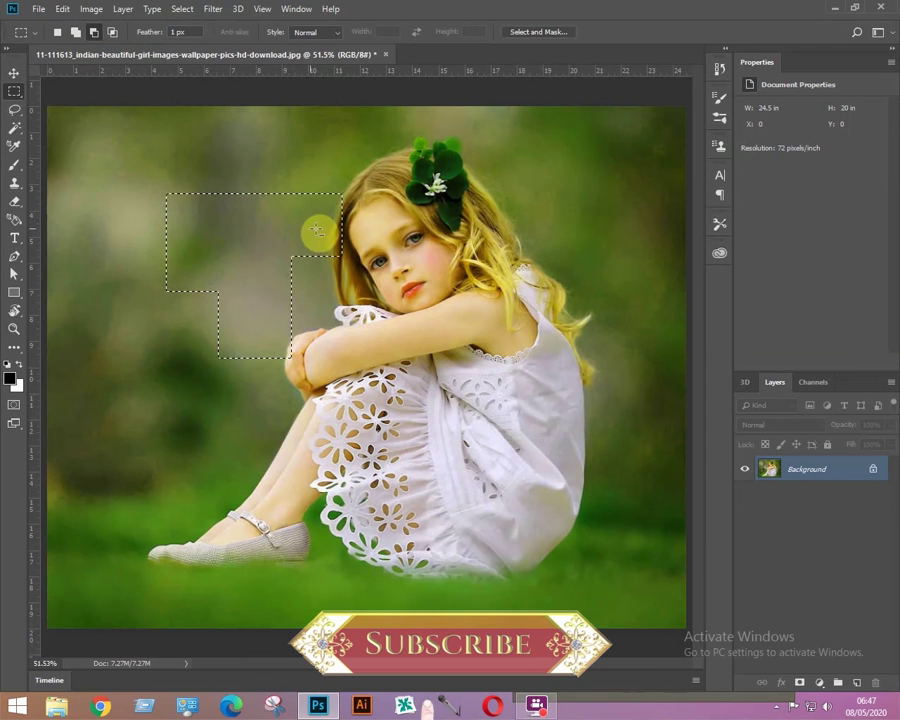
pyautogui.moveTo(222, 147)
pyautogui.mouseDown()
pyautogui.moveTo(271, 209)
pyautogui.moveTo(222, 152)
pyautogui.mouseUp()
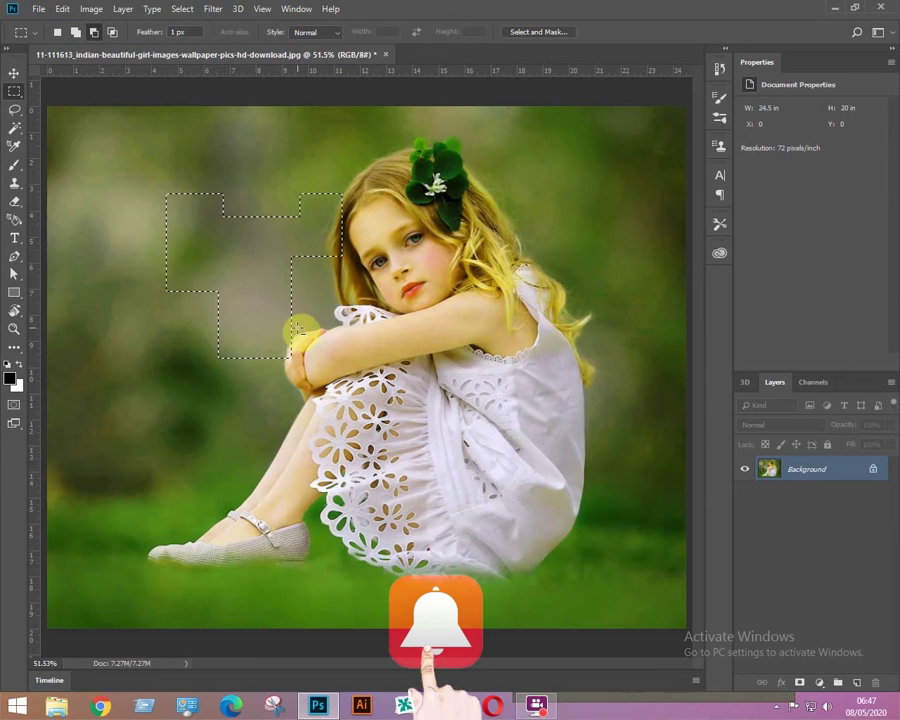
pyautogui.click(116, 103)
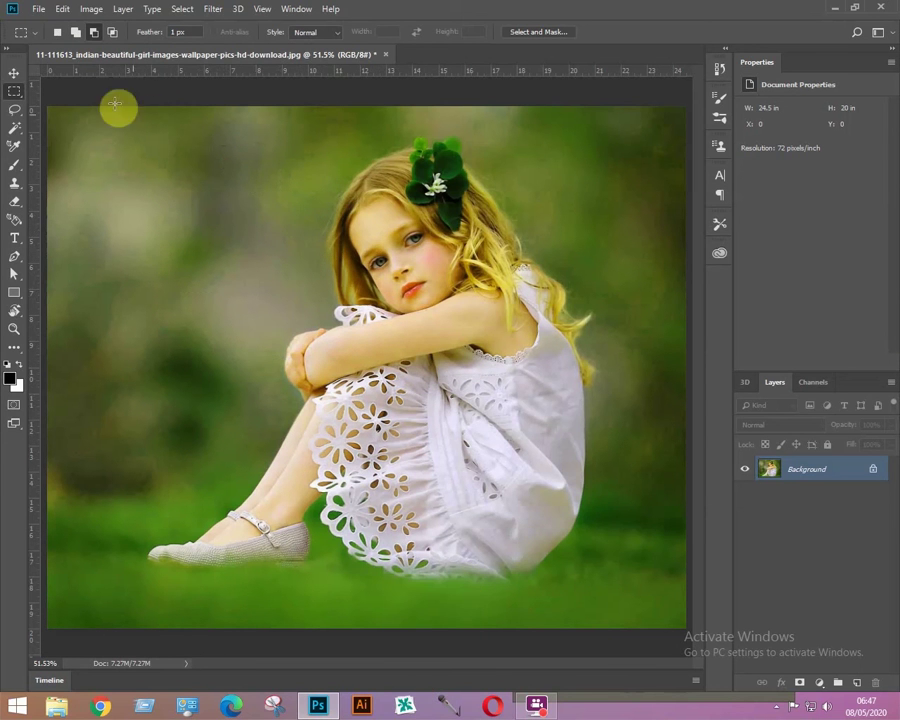
pyautogui.click(115, 36)
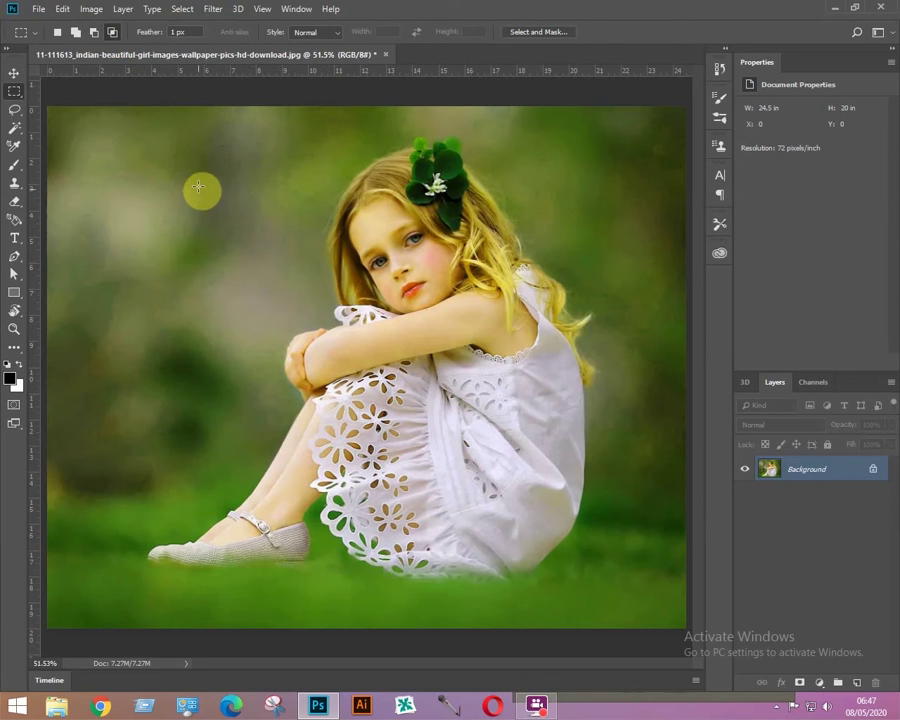
pyautogui.moveTo(198, 179); pyautogui.dragTo(387, 363)
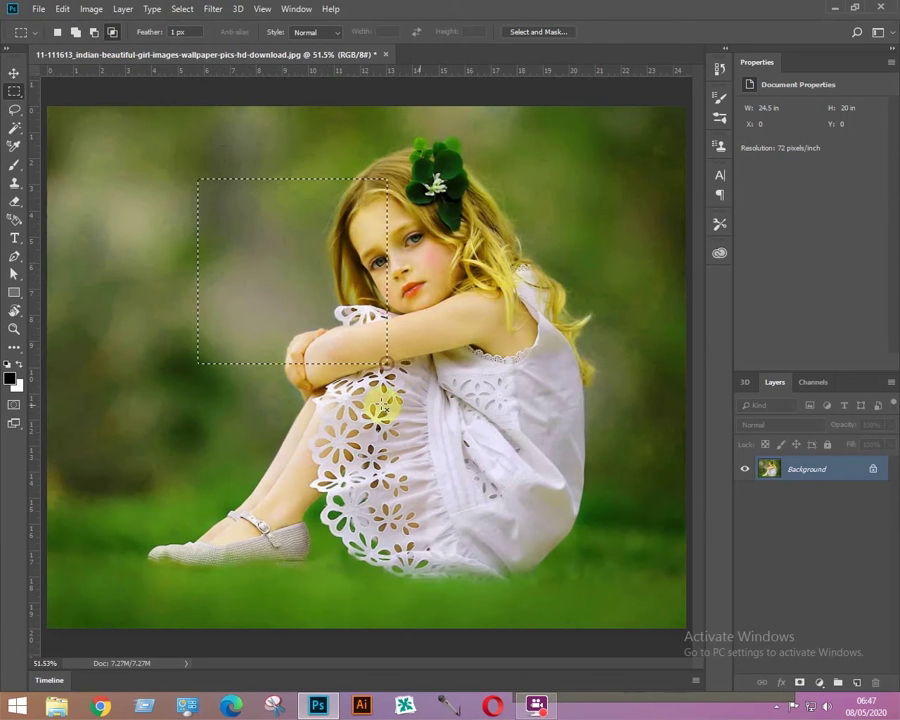
pyautogui.moveTo(305, 262); pyautogui.dragTo(480, 474)
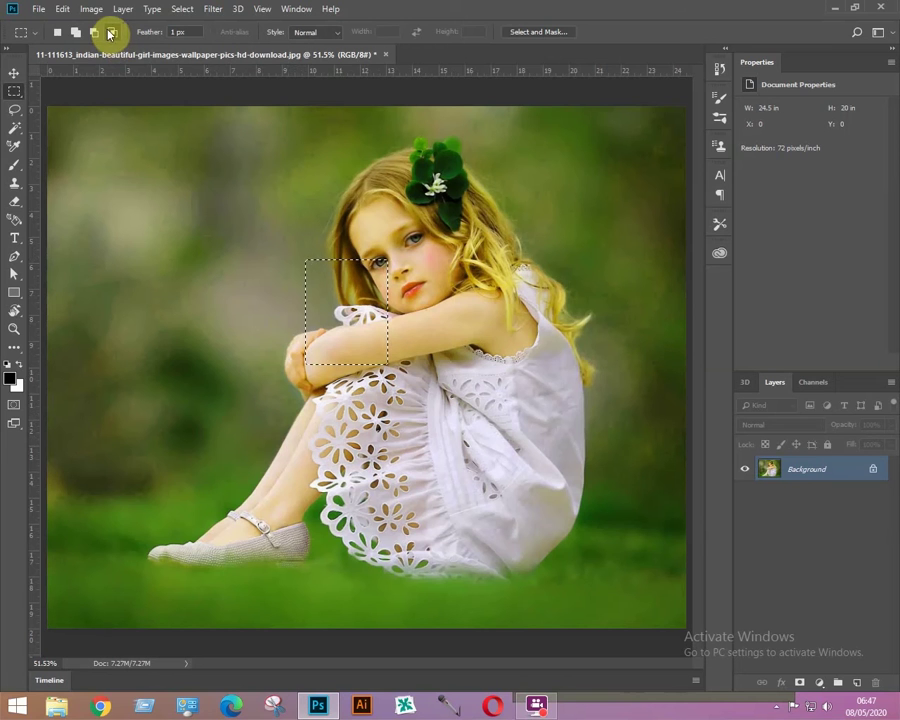
pyautogui.click(112, 32)
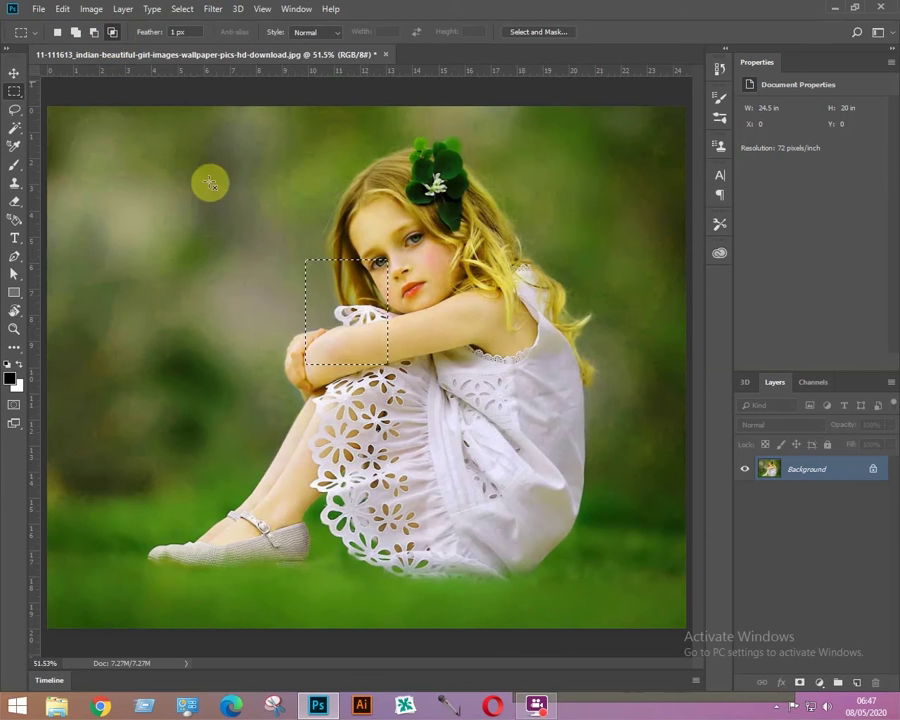
pyautogui.moveTo(109, 170); pyautogui.dragTo(230, 346)
pyautogui.moveTo(172, 187); pyautogui.dragTo(330, 372)
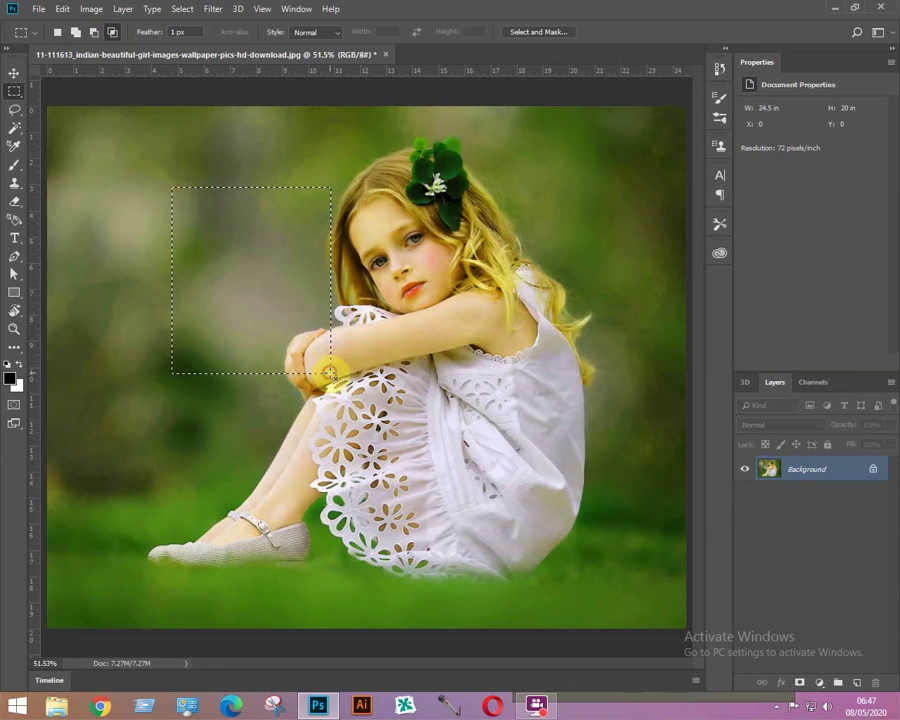
pyautogui.moveTo(277, 288); pyautogui.dragTo(410, 412)
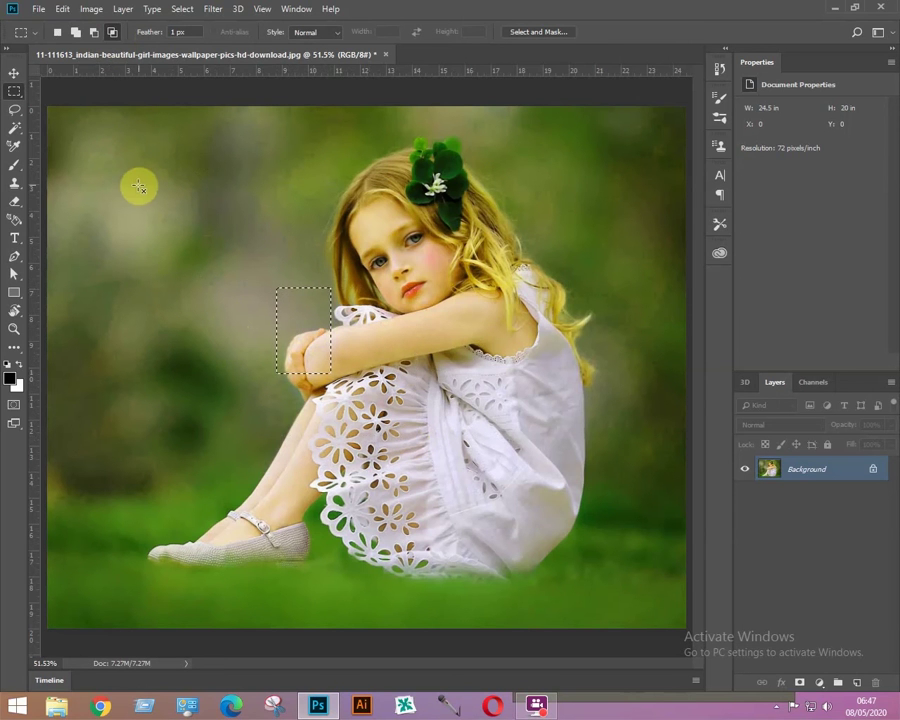
pyautogui.moveTo(101, 151); pyautogui.dragTo(230, 285)
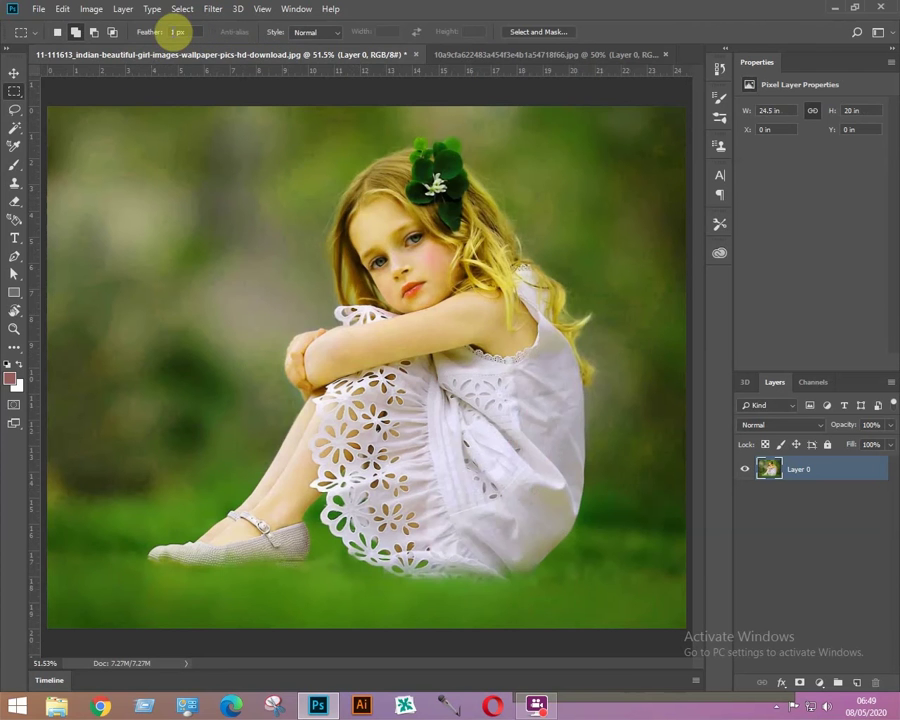
# Select a rectangle left of the girl and paste the patch into the field photo.
pyautogui.moveTo(157, 219)
pyautogui.mouseDown()
pyautogui.moveTo(290, 402)
pyautogui.moveTo(322, 406)
pyautogui.mouseUp()
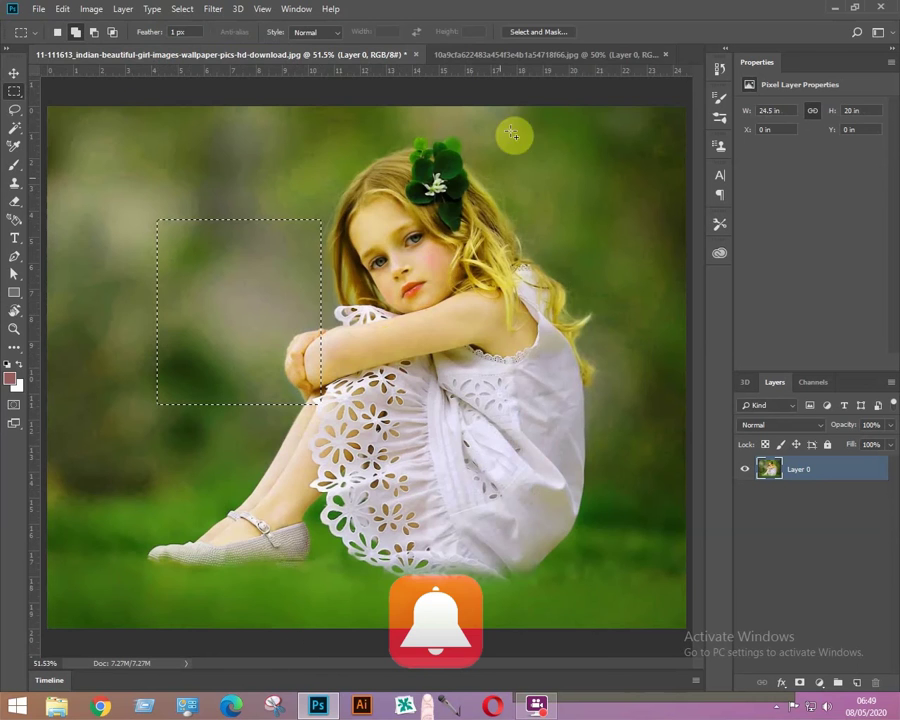
pyautogui.click(539, 56)
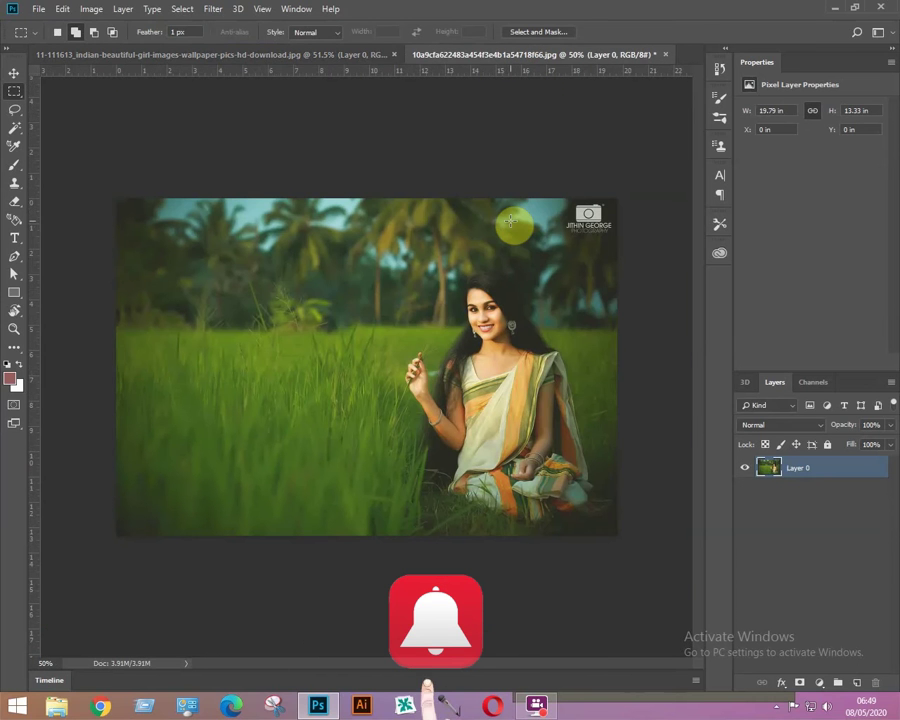
pyautogui.hotkey('ctrl', 'v')
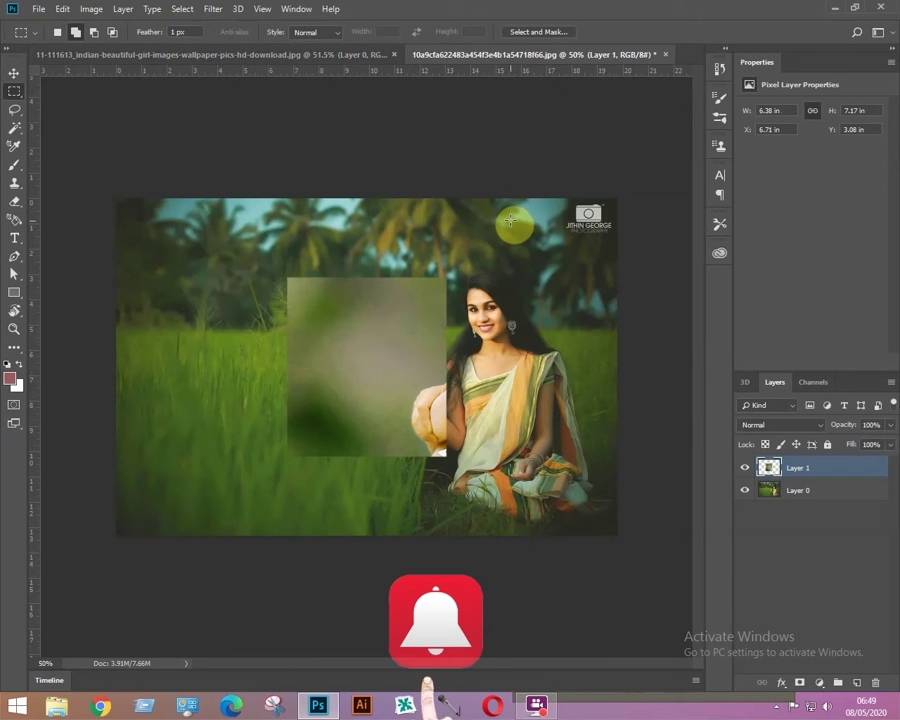
# Move the pasted patch up-left and back, undo it, and return to the girl photo.
pyautogui.press('v')
pyautogui.moveTo(439, 290); pyautogui.dragTo(322, 250)
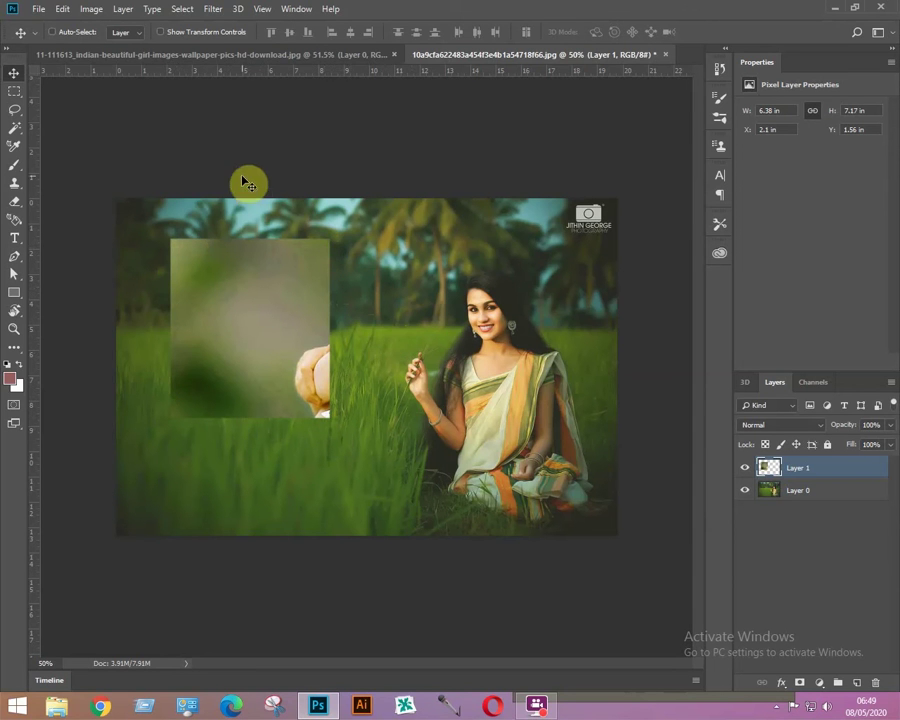
pyautogui.moveTo(413, 418); pyautogui.dragTo(414, 417)
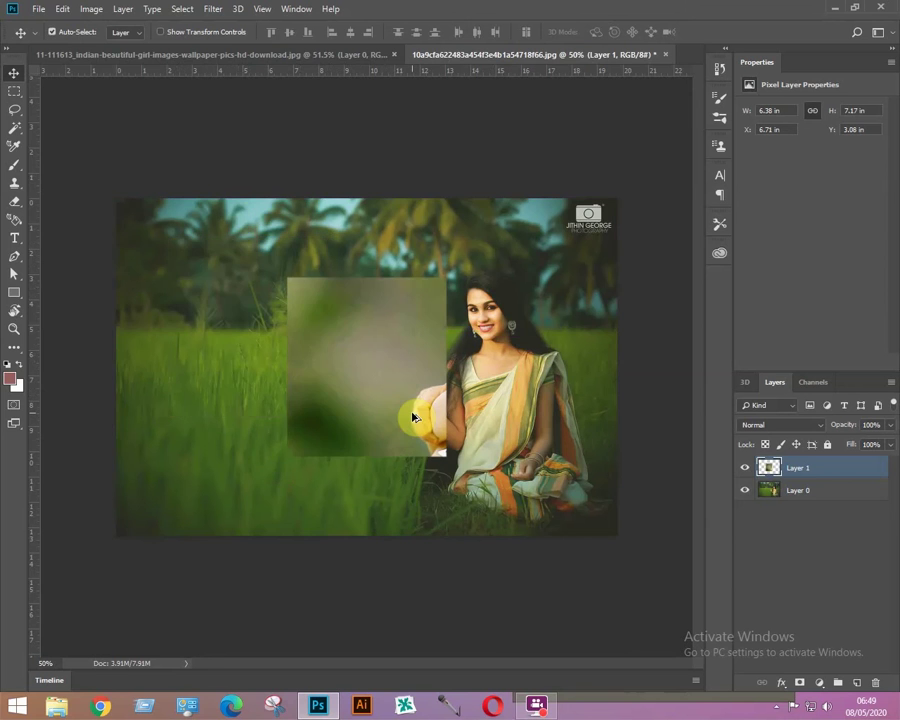
pyautogui.hotkey('ctrl', 'z')
pyautogui.click(220, 54)
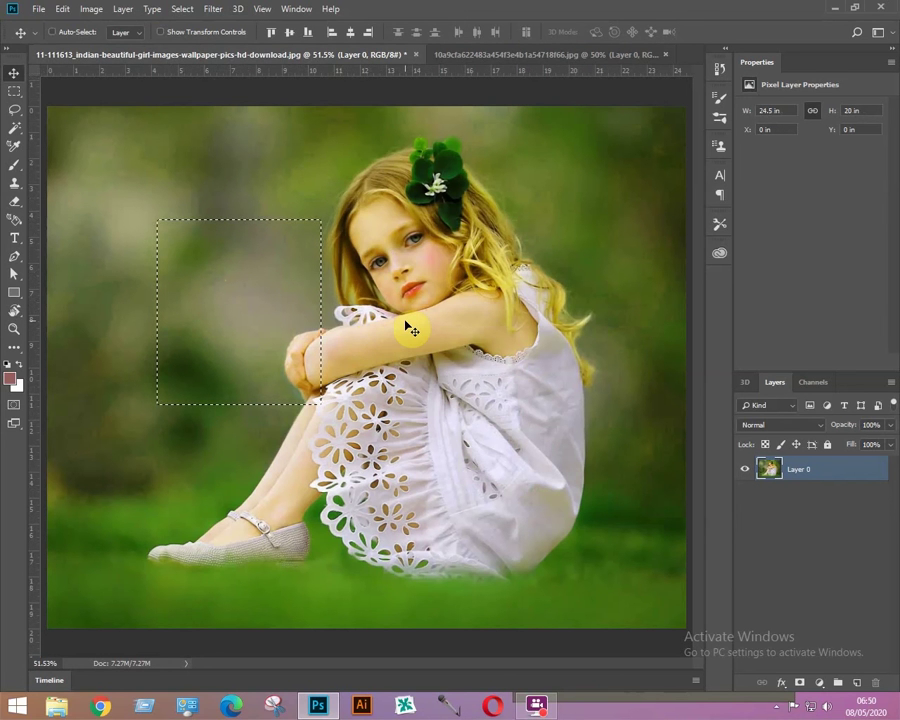
# Feather the rectangular selection with a 4-pixel radius.
pyautogui.hotkey('shift', 'F6')
pyautogui.write('4')
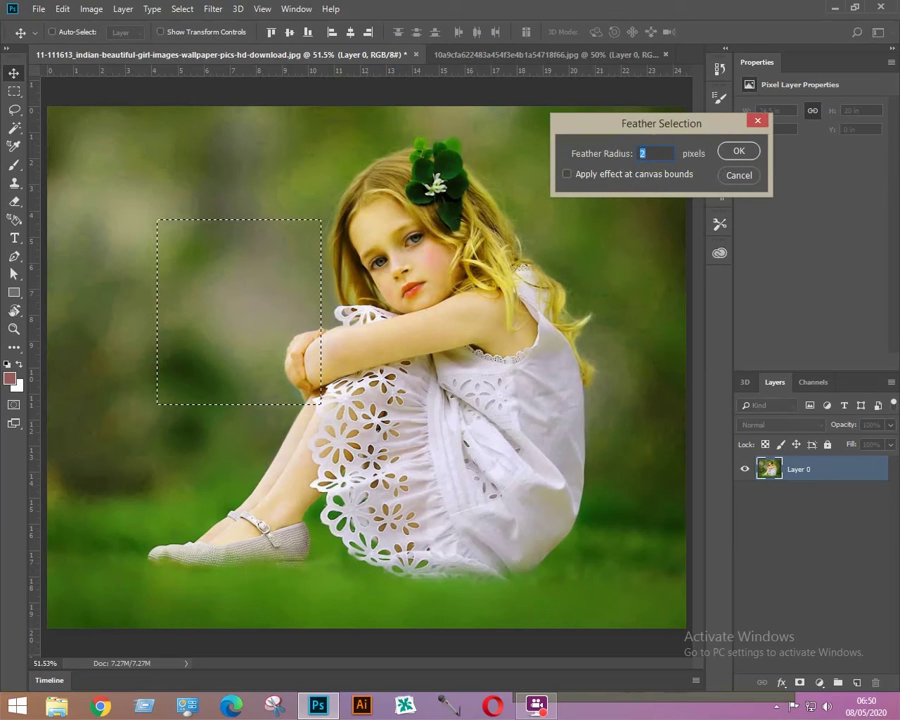
pyautogui.click(738, 151)
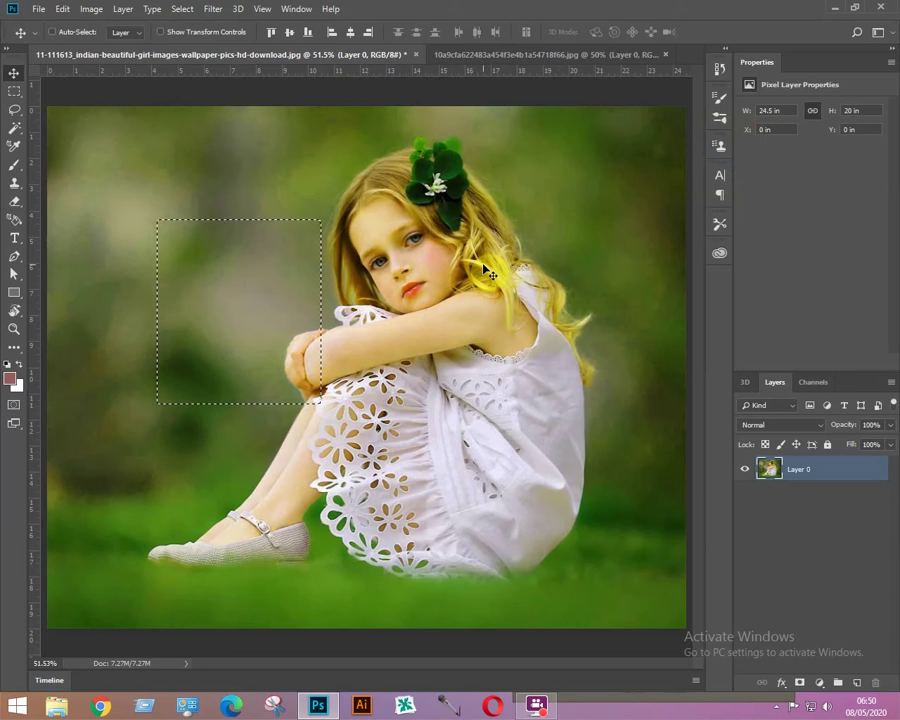
pyautogui.press('c')
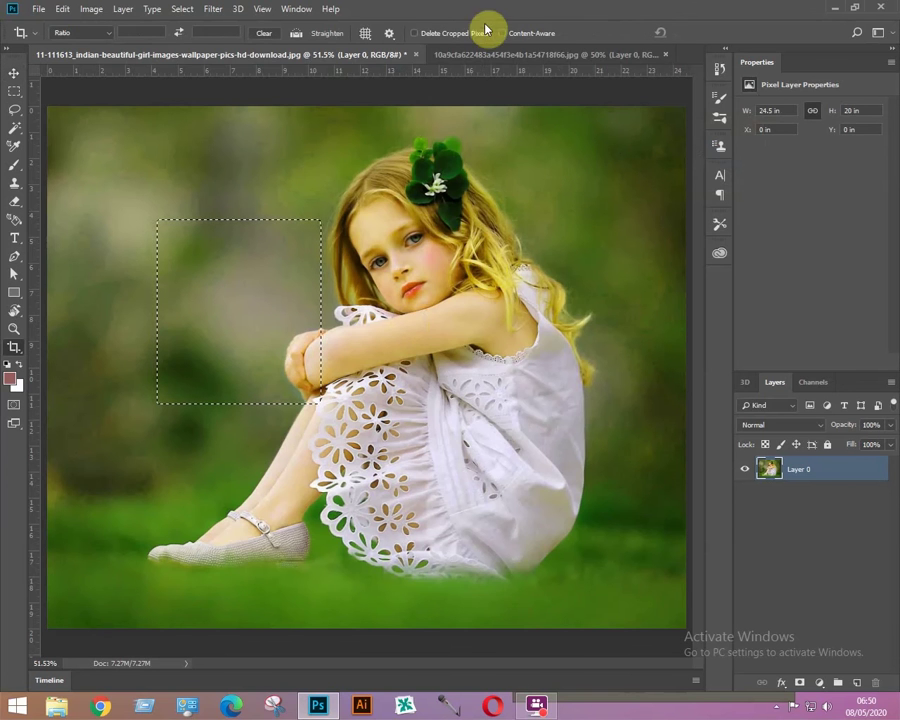
# Paste the feathered patch into the field photo, move it up-left, and return to the girl photo.
pyautogui.click(500, 56)
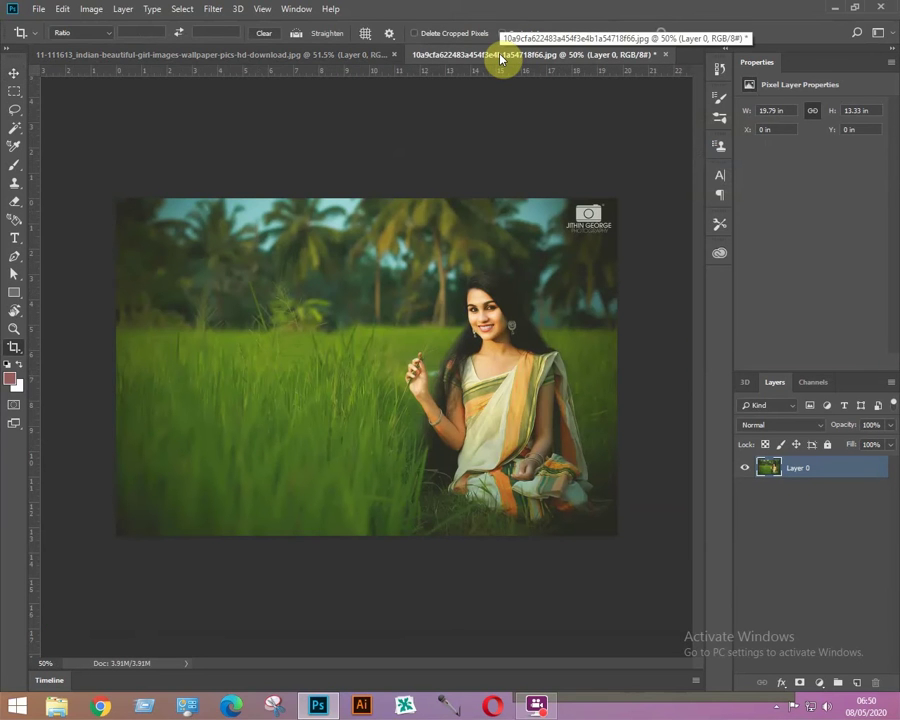
pyautogui.press('v')
pyautogui.hotkey('ctrl', 'v')
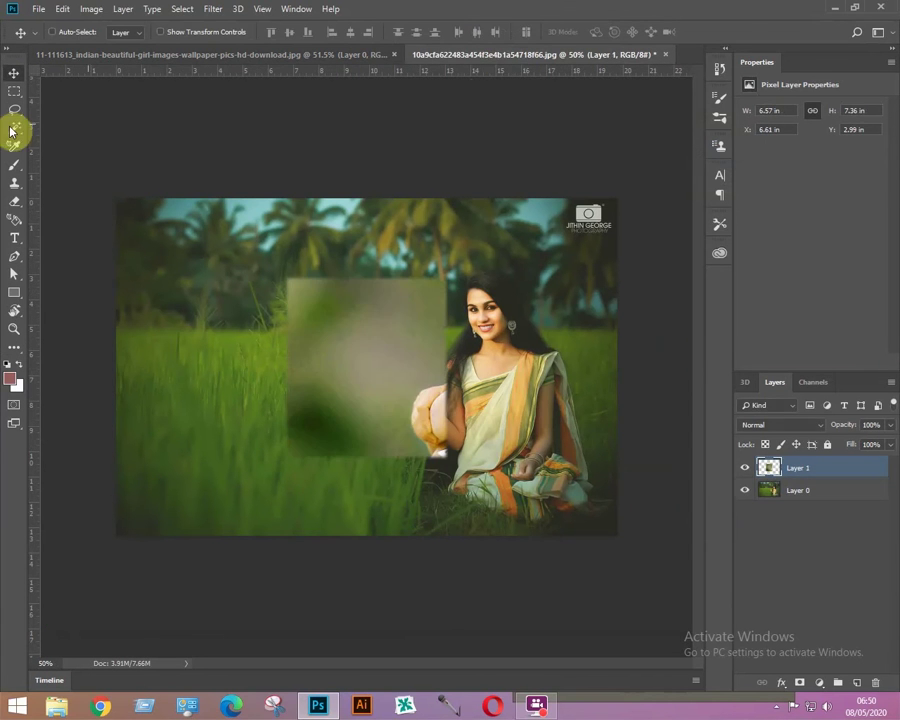
pyautogui.moveTo(357, 327); pyautogui.dragTo(222, 285)
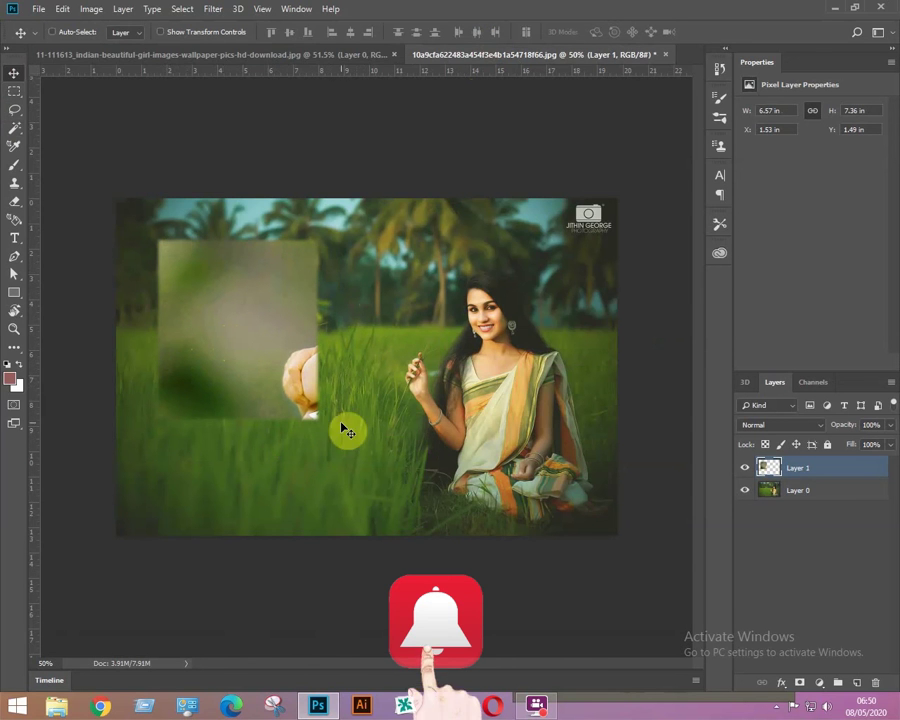
pyautogui.hotkey('ctrl', 'Tab')
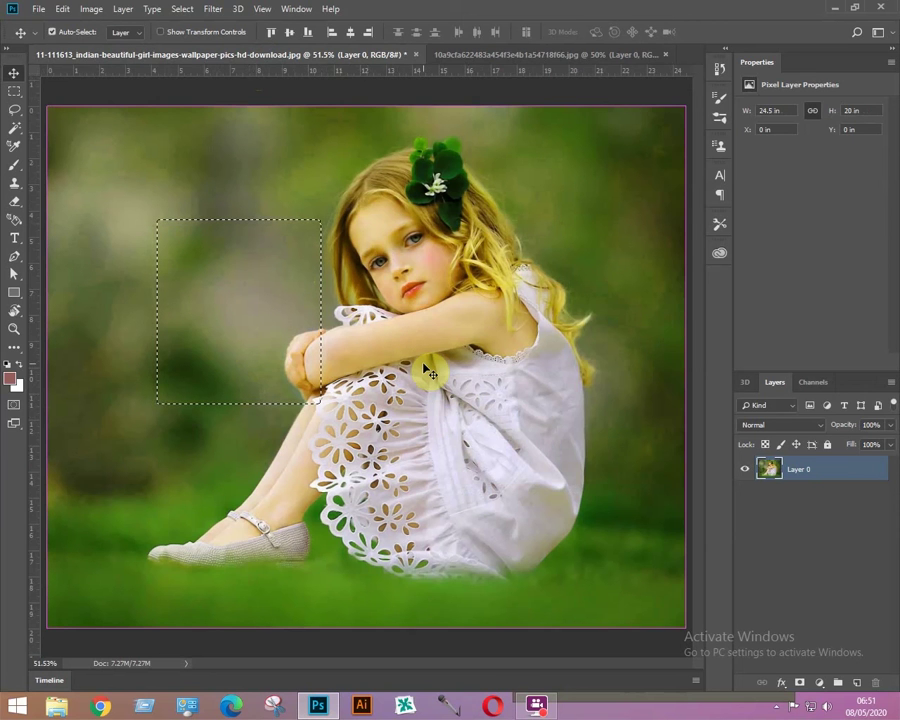
# Deselect, switch to the Rectangular Marquee, and set it to Add to selection.
pyautogui.hotkey('ctrl', 'd')
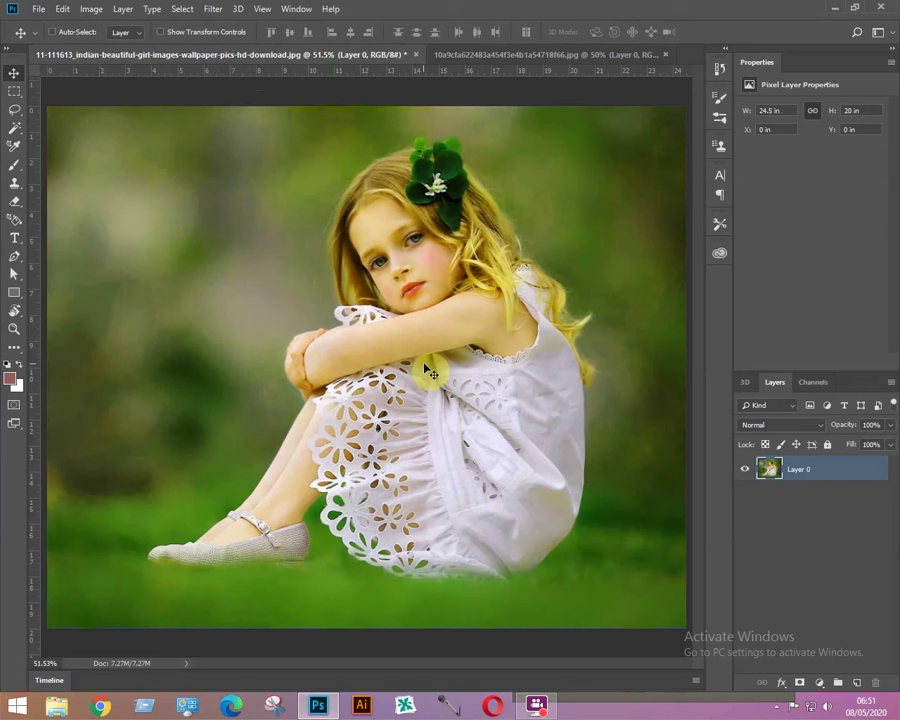
pyautogui.press('m')
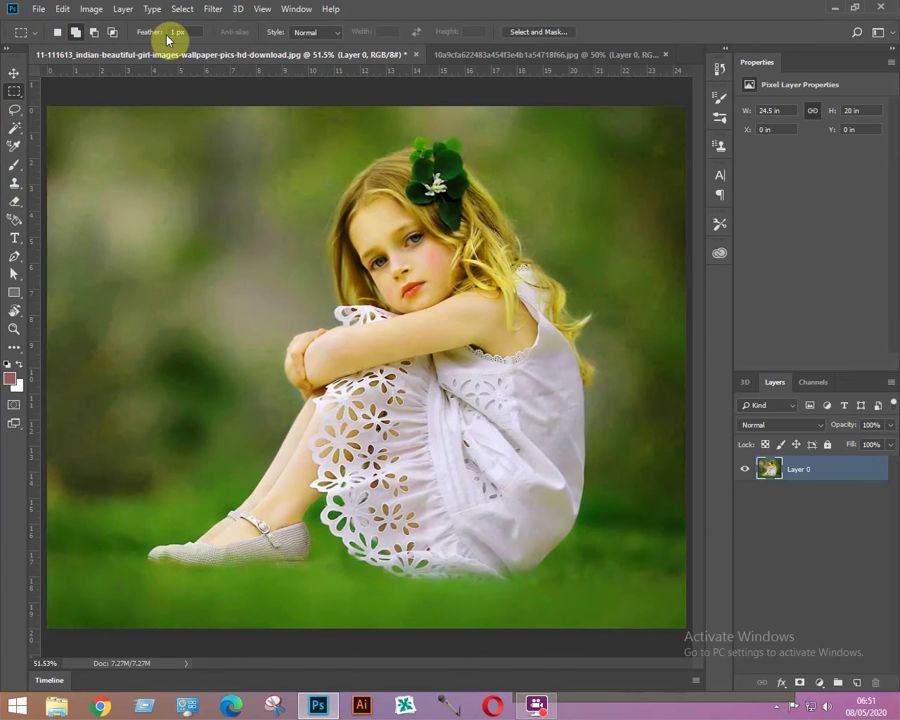
pyautogui.click(76, 32)
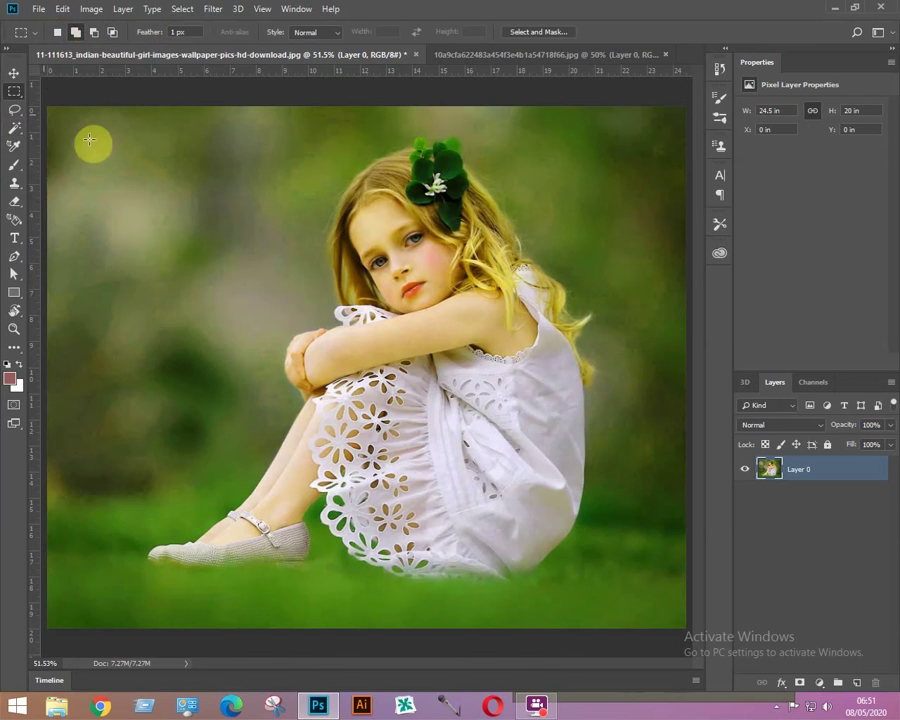
# Draw a freehand Lasso selection around the whole sitting girl, then deselect it.
pyautogui.click(16, 116)
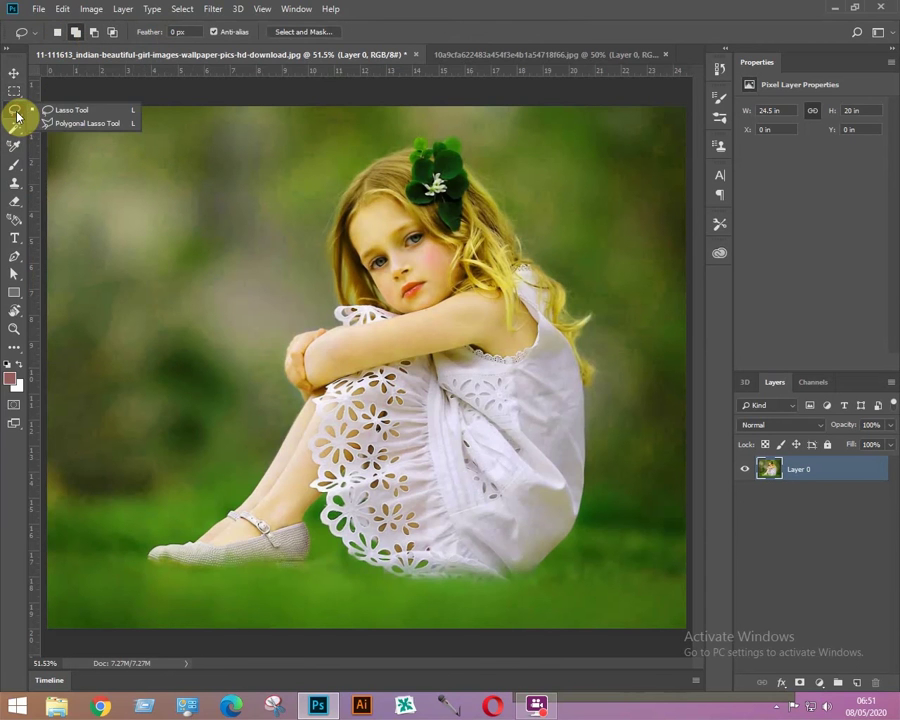
pyautogui.click(70, 114)
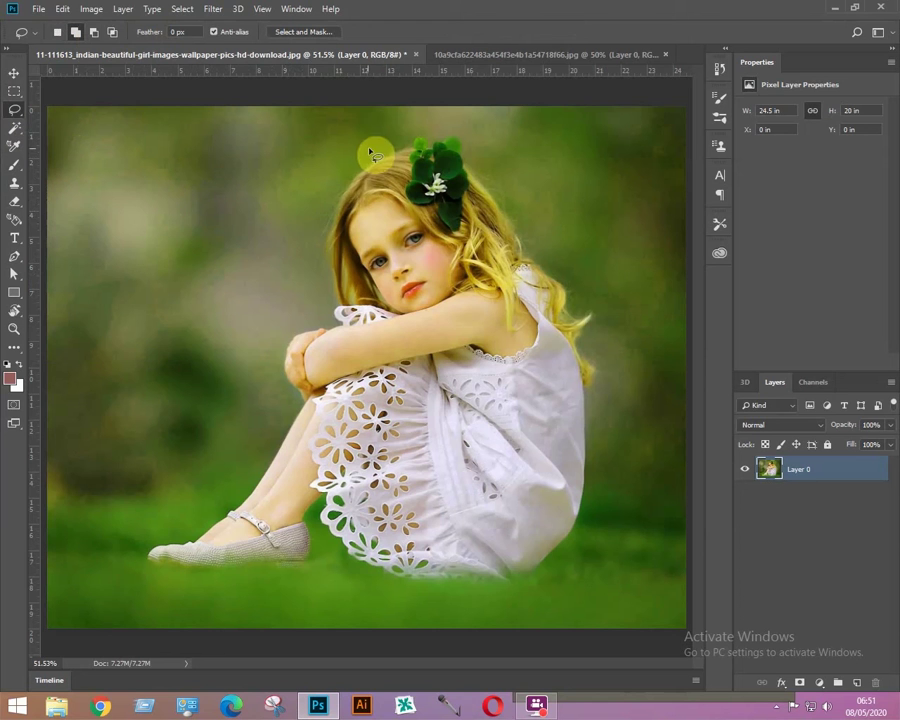
pyautogui.moveTo(385, 148)
pyautogui.mouseDown()
pyautogui.moveTo(281, 338)
pyautogui.moveTo(327, 592)
pyautogui.moveTo(486, 609)
pyautogui.moveTo(609, 534)
pyautogui.moveTo(607, 280)
pyautogui.moveTo(467, 126)
pyautogui.moveTo(399, 131)
pyautogui.mouseUp()
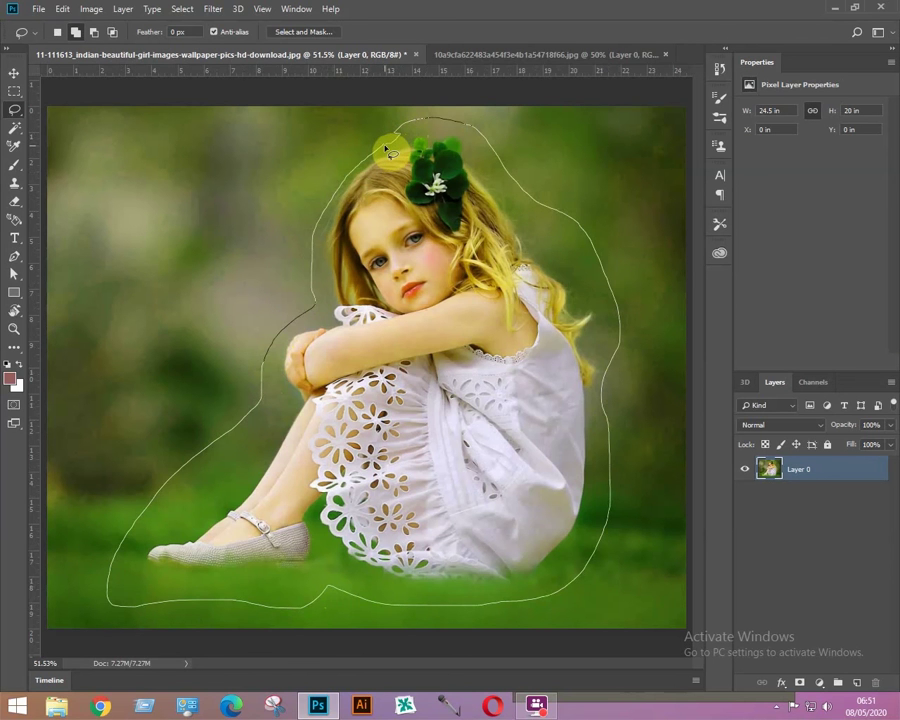
pyautogui.moveTo(388, 150); pyautogui.dragTo(392, 145)
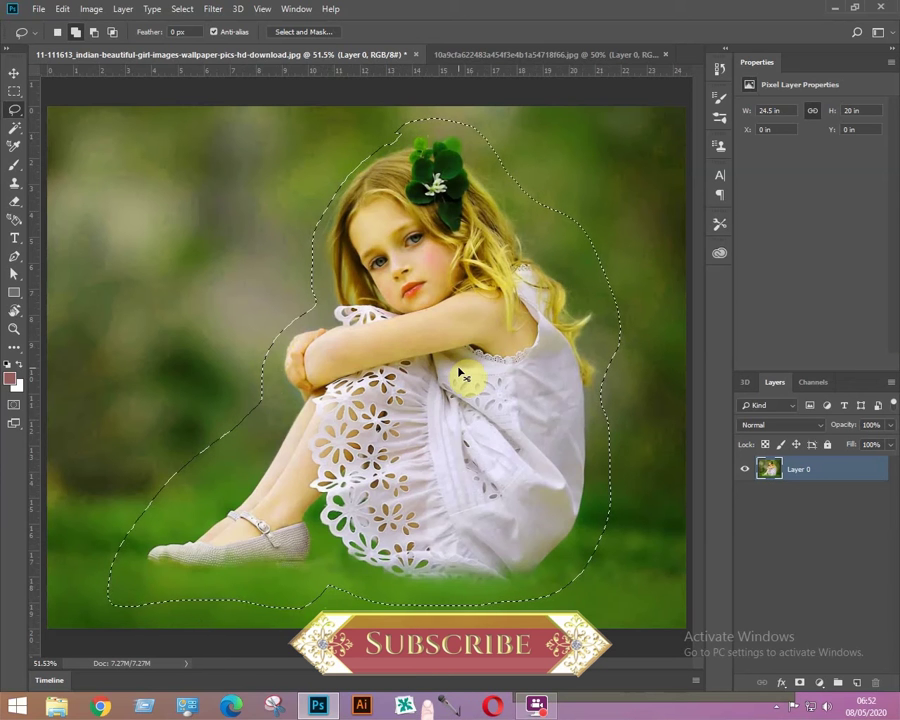
pyautogui.click(462, 376)
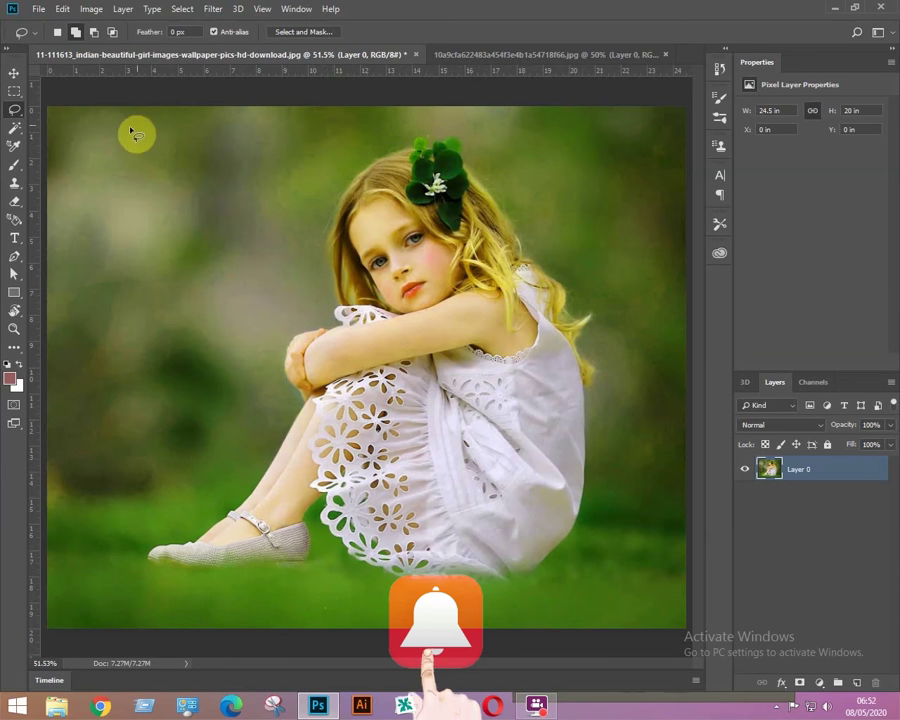
pyautogui.rightClick(14, 109)
# Outline the girl's hair, arm and cheek with Polygonal Lasso points, close it, then deselect.
pyautogui.click(83, 124)
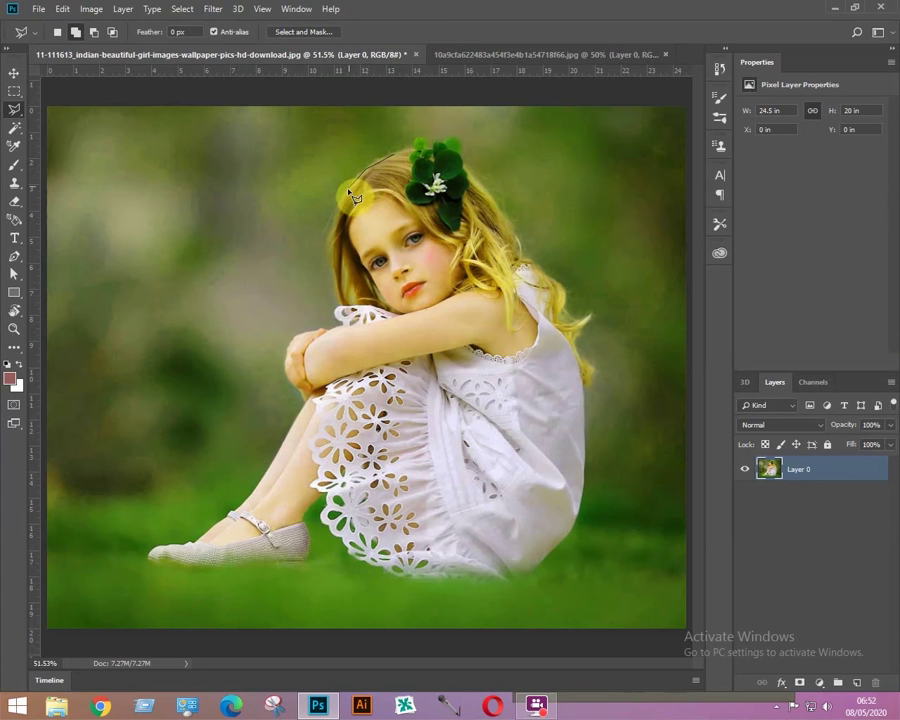
pyautogui.click(347, 187)
pyautogui.click(331, 244)
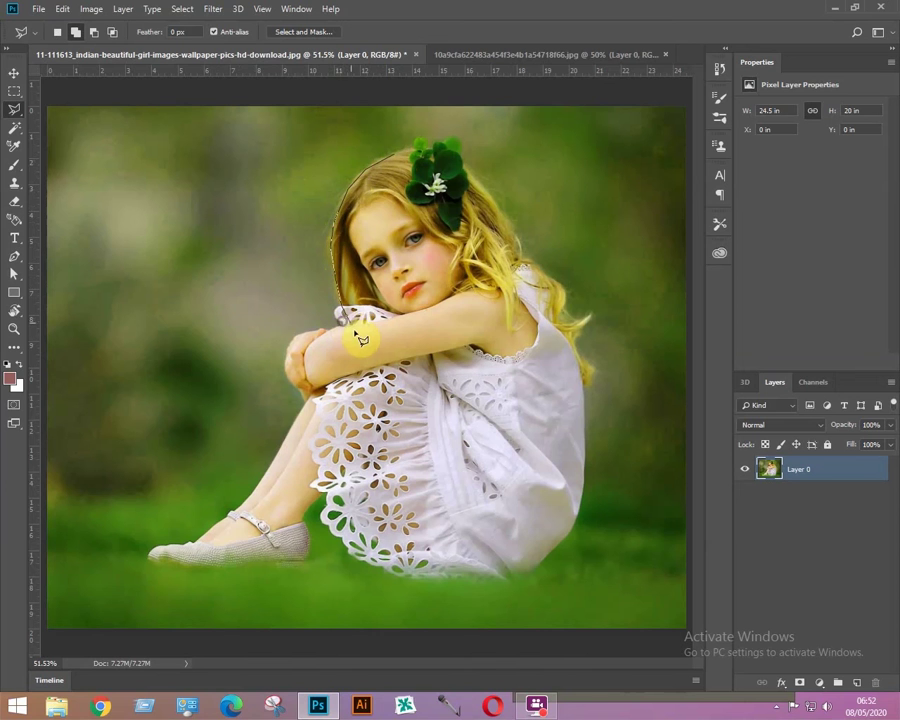
pyautogui.click(314, 371)
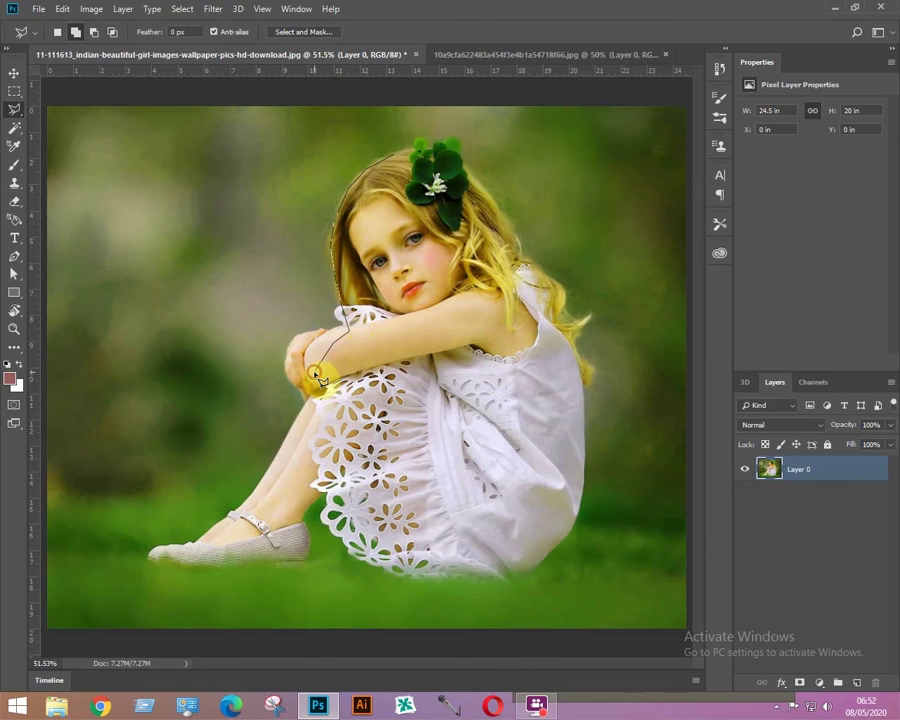
pyautogui.click(385, 362)
pyautogui.click(426, 318)
pyautogui.click(408, 267)
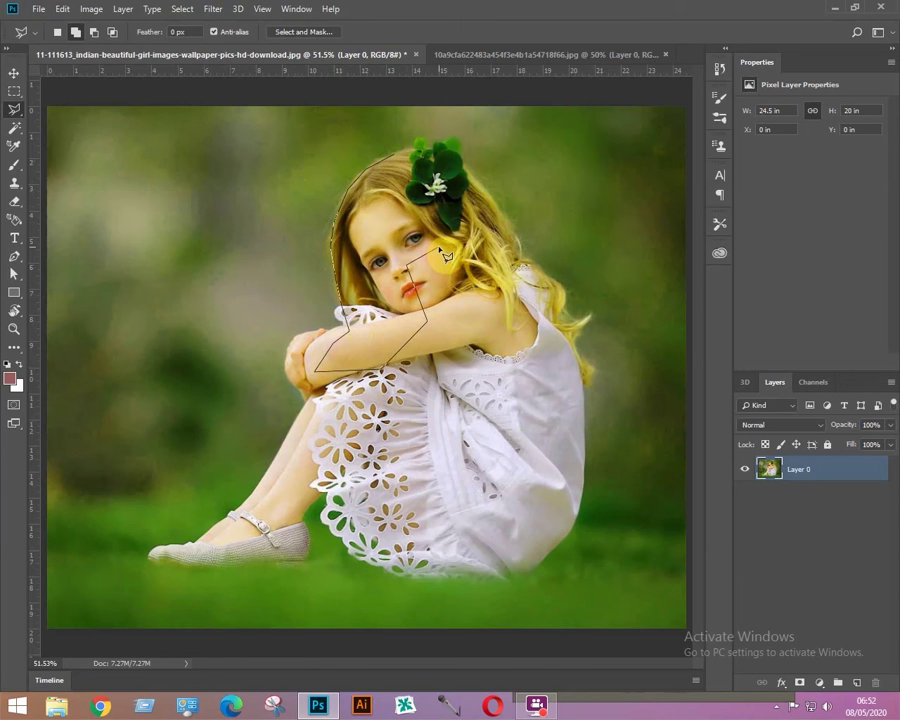
pyautogui.click(442, 244)
pyautogui.click(397, 158)
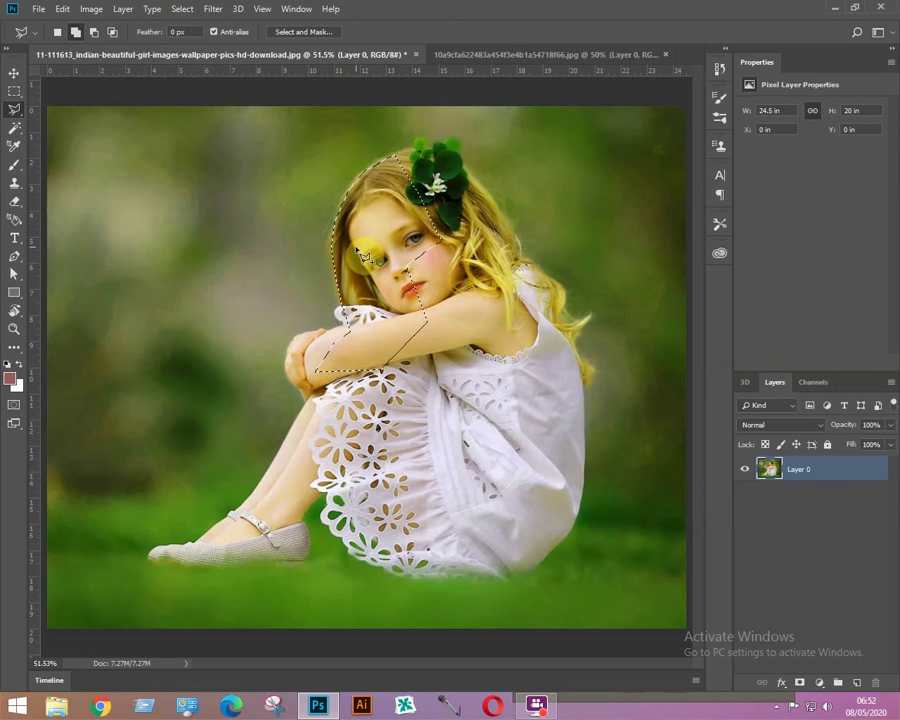
pyautogui.click(520, 345)
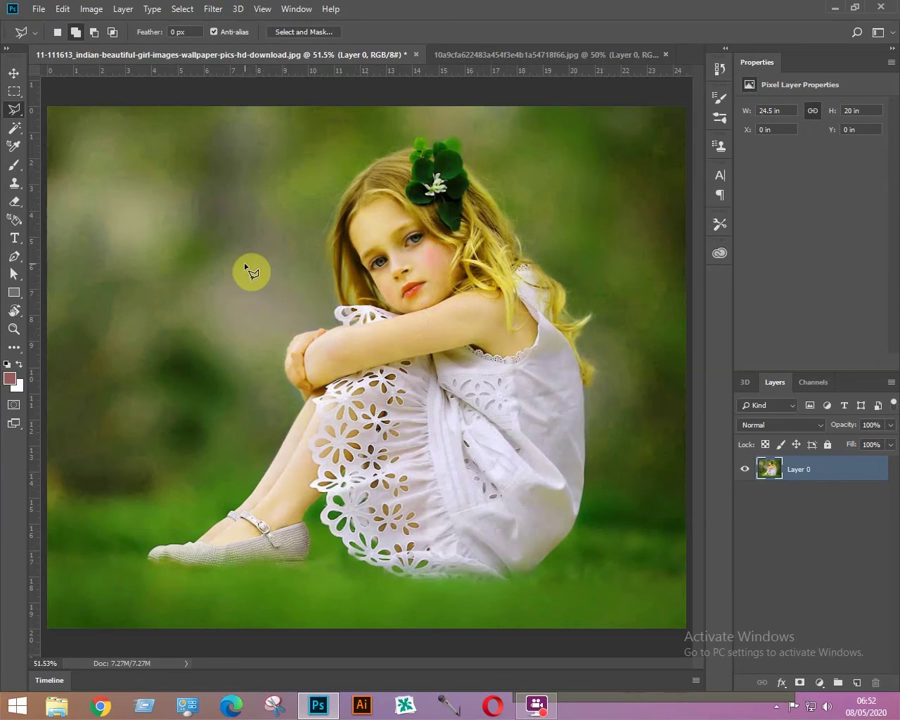
# Choose Quick Selection at brush size 80 and paint over the girl's hair, face and legs.
pyautogui.click(14, 131)
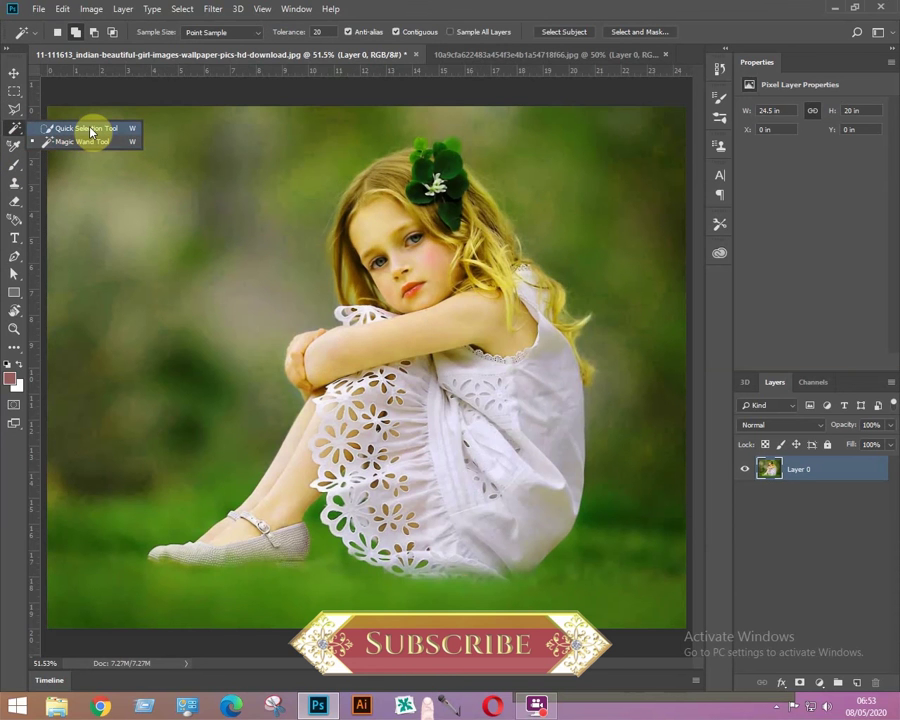
pyautogui.click(90, 129)
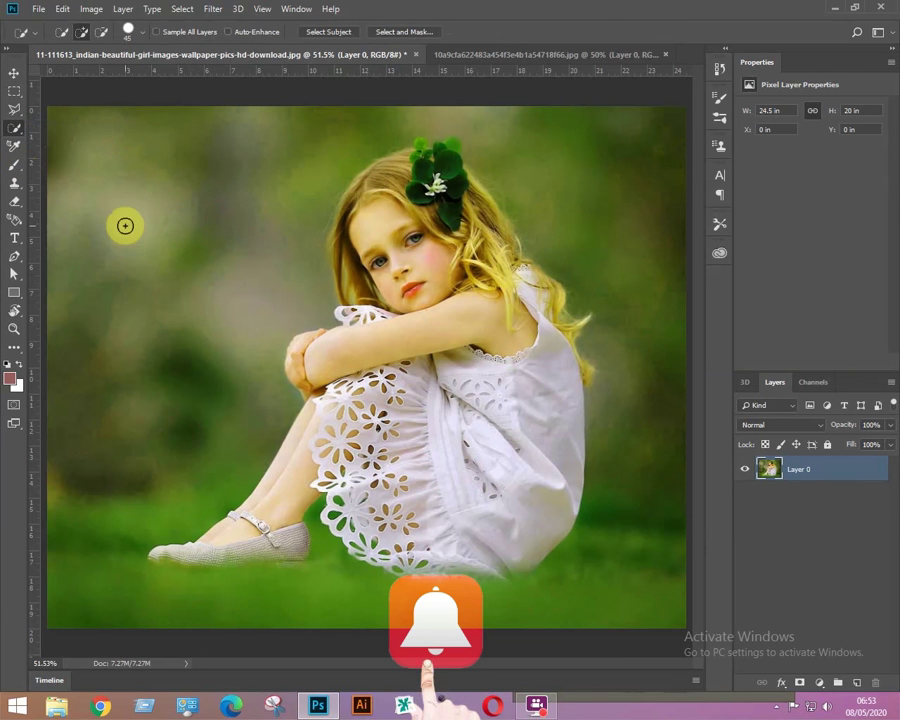
pyautogui.press(']')
pyautogui.press(']')
pyautogui.press(']')
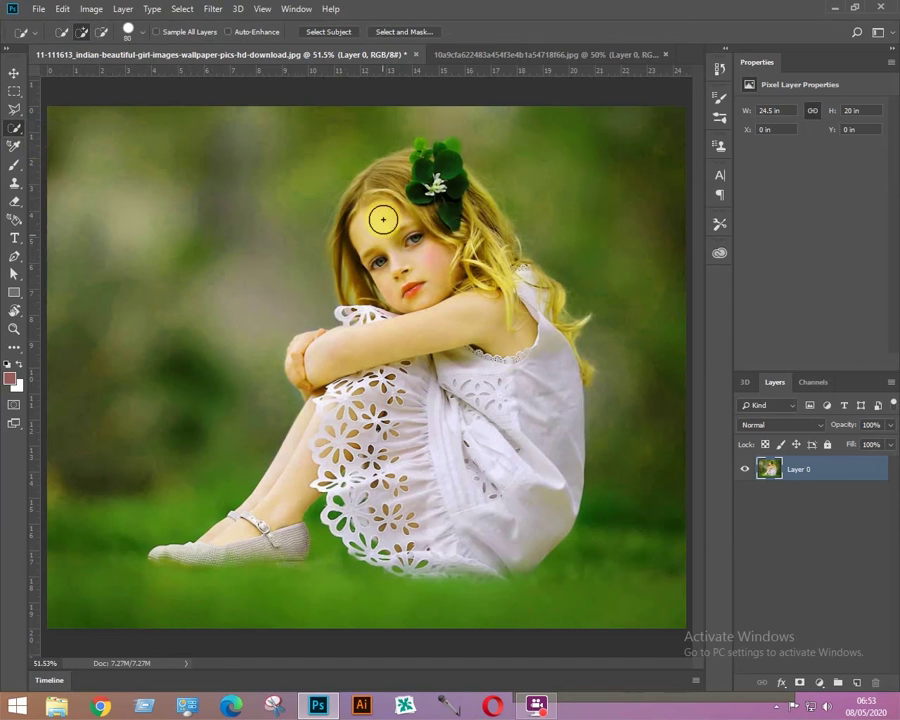
pyautogui.moveTo(404, 164)
pyautogui.mouseDown()
pyautogui.moveTo(365, 176)
pyautogui.moveTo(368, 216)
pyautogui.moveTo(356, 256)
pyautogui.moveTo(383, 301)
pyautogui.moveTo(482, 251)
pyautogui.moveTo(516, 327)
pyautogui.moveTo(522, 287)
pyautogui.moveTo(540, 353)
pyautogui.moveTo(546, 512)
pyautogui.moveTo(538, 504)
pyautogui.moveTo(450, 603)
pyautogui.moveTo(382, 581)
pyautogui.moveTo(366, 406)
pyautogui.moveTo(321, 354)
pyautogui.moveTo(307, 354)
pyautogui.moveTo(325, 405)
pyautogui.mouseUp()
pyautogui.moveTo(268, 498)
pyautogui.mouseDown()
pyautogui.moveTo(221, 534)
pyautogui.moveTo(173, 542)
pyautogui.moveTo(221, 554)
pyautogui.moveTo(271, 548)
pyautogui.mouseUp()
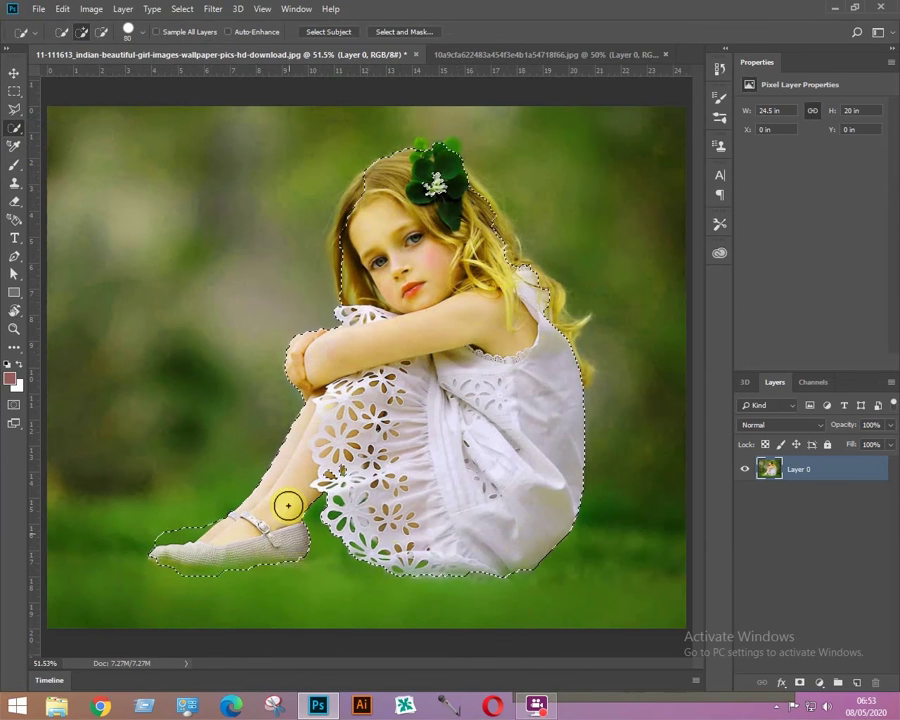
# Extend the selection along the left hair edge and the right side of the hair.
pyautogui.moveTo(370, 165)
pyautogui.mouseDown()
pyautogui.moveTo(370, 191)
pyautogui.moveTo(343, 245)
pyautogui.mouseUp()
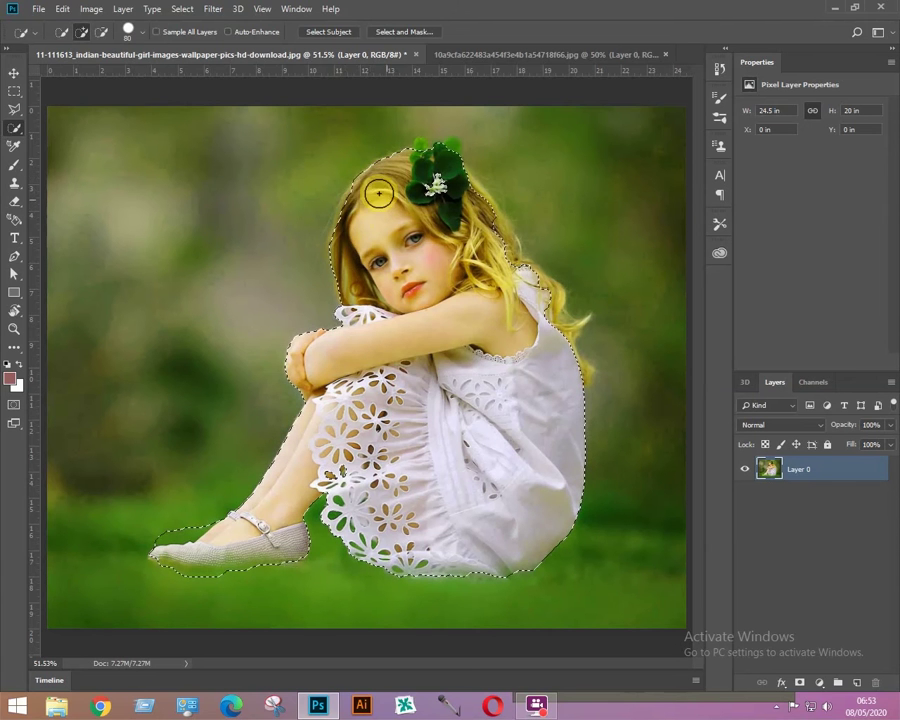
pyautogui.moveTo(376, 191)
pyautogui.mouseDown()
pyautogui.moveTo(362, 195)
pyautogui.moveTo(350, 229)
pyautogui.mouseUp()
pyautogui.moveTo(414, 290)
pyautogui.mouseDown()
pyautogui.moveTo(482, 267)
pyautogui.moveTo(468, 201)
pyautogui.moveTo(572, 360)
pyautogui.moveTo(562, 455)
pyautogui.mouseUp()
pyautogui.moveTo(540, 300)
pyautogui.mouseDown()
pyautogui.moveTo(607, 90)
pyautogui.moveTo(679, 165)
pyautogui.moveTo(672, 213)
pyautogui.mouseUp()
# Alt-subtract the top background, add the shoe toe area, then clear the selection.
pyautogui.press('alt')
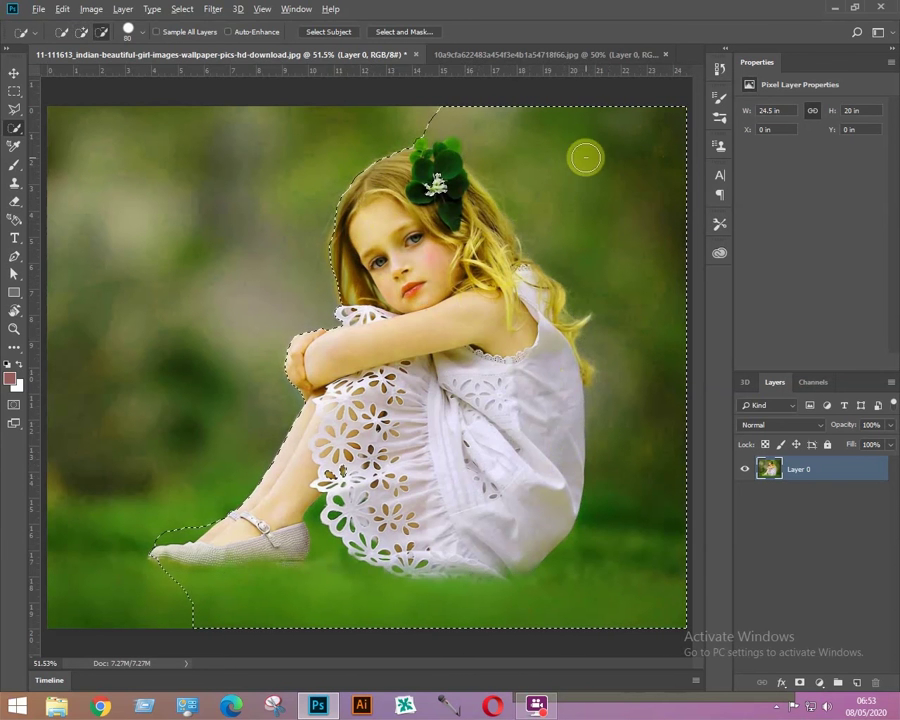
pyautogui.moveTo(576, 127)
pyautogui.mouseDown()
pyautogui.moveTo(418, 120)
pyautogui.moveTo(667, 117)
pyautogui.moveTo(683, 267)
pyautogui.moveTo(680, 569)
pyautogui.moveTo(653, 607)
pyautogui.moveTo(486, 615)
pyautogui.moveTo(161, 595)
pyautogui.moveTo(167, 583)
pyautogui.moveTo(250, 589)
pyautogui.mouseUp()
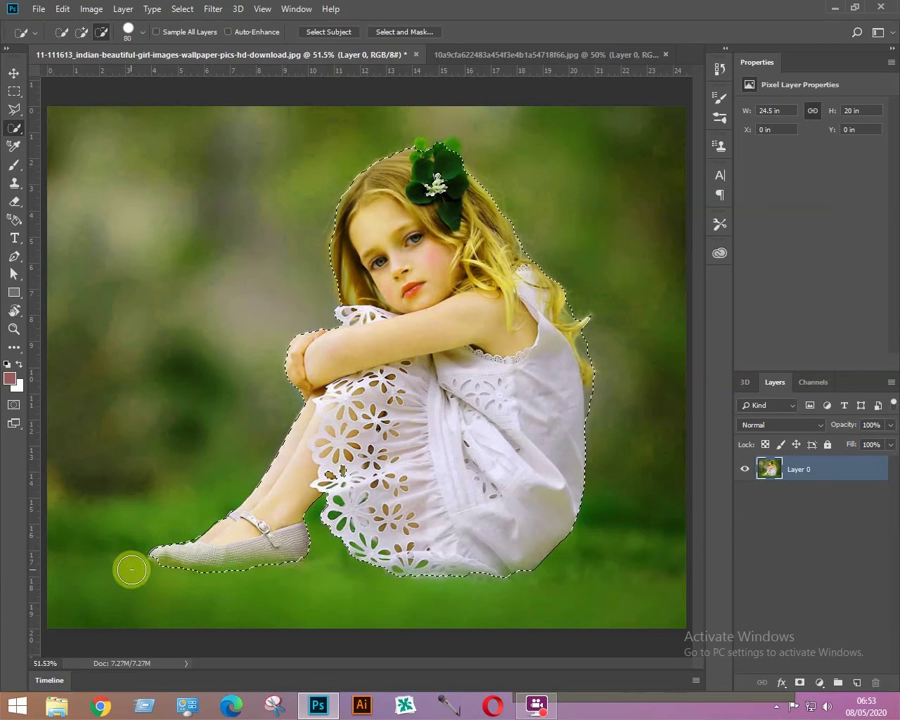
pyautogui.press('alt')
pyautogui.click(158, 557)
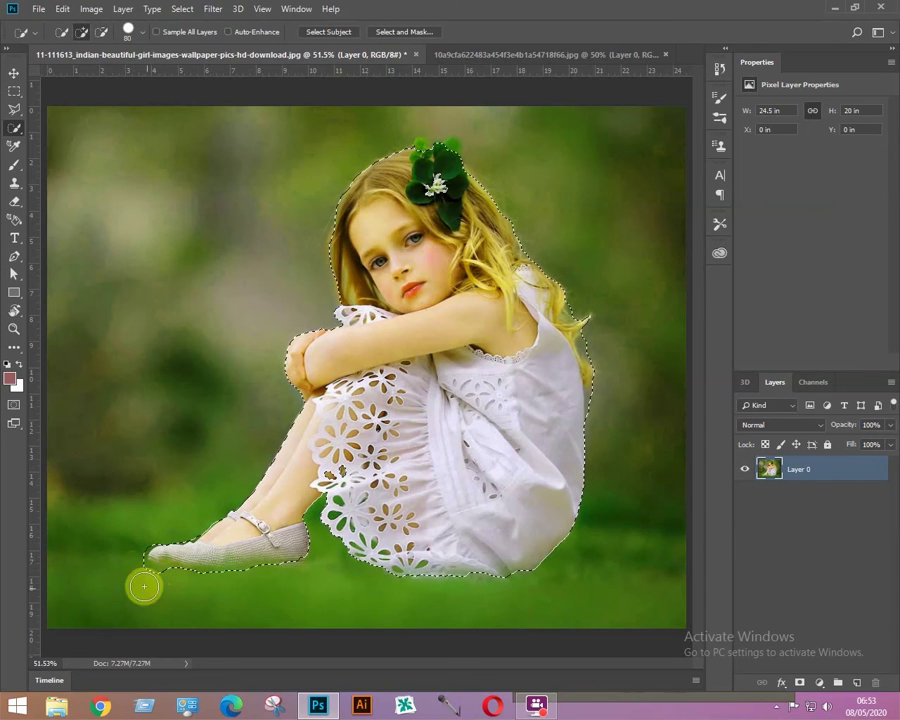
pyautogui.press('alt')
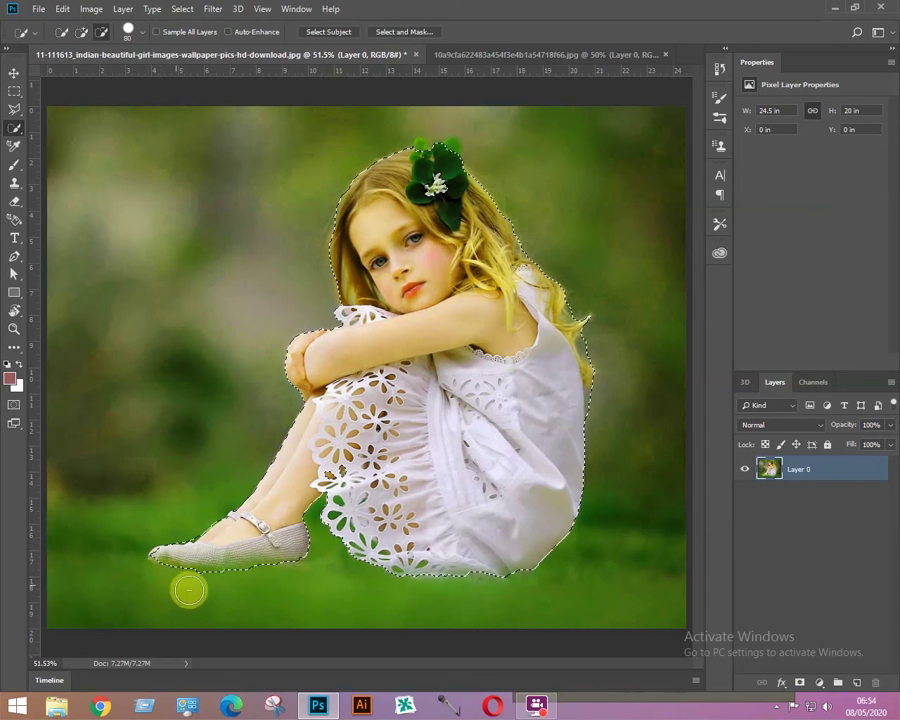
pyautogui.press('alt')
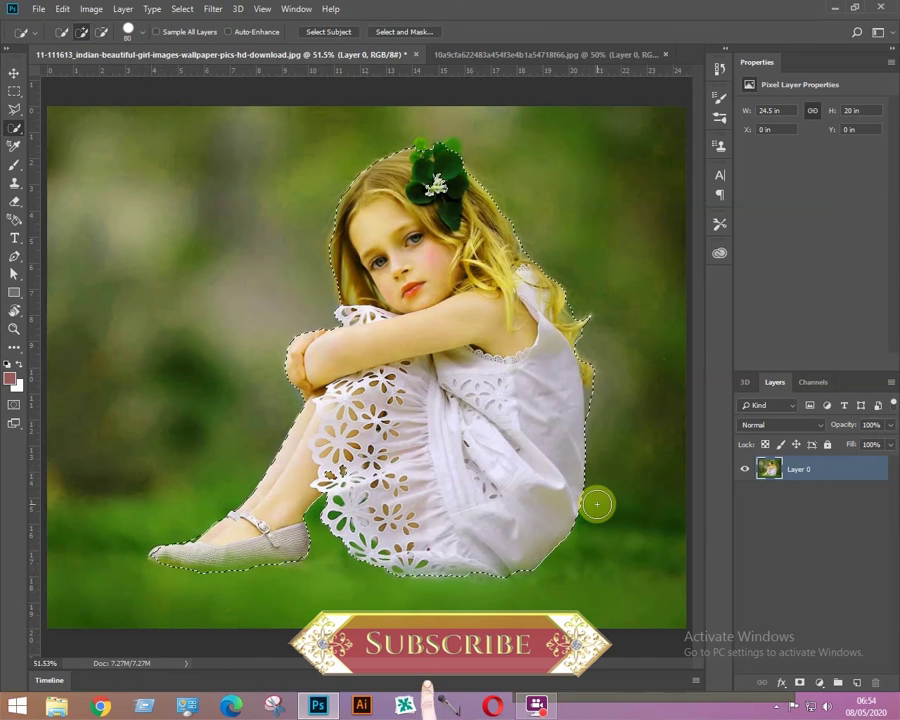
pyautogui.hotkey('ctrl', 'd')
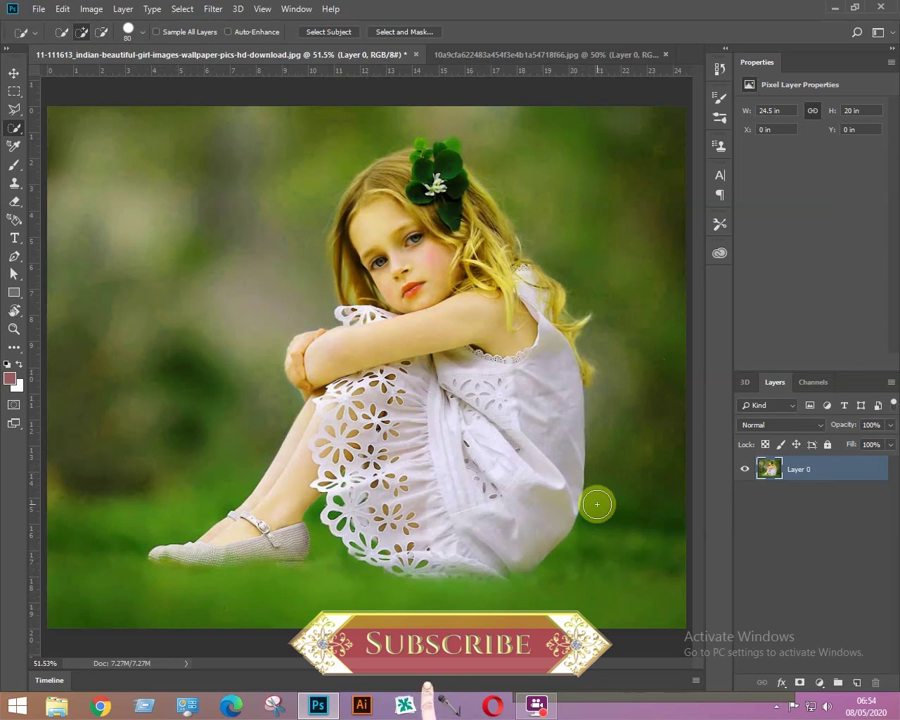
# Switch to the Magic Wand Tool with Tolerance set to 100.
pyautogui.rightClick(10, 126)
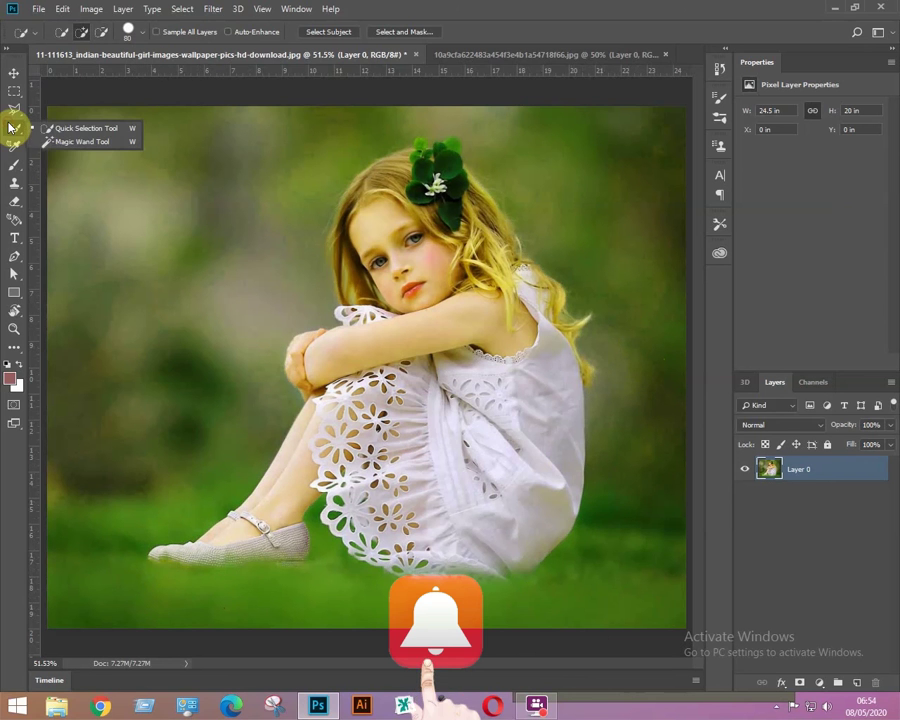
pyautogui.click(80, 142)
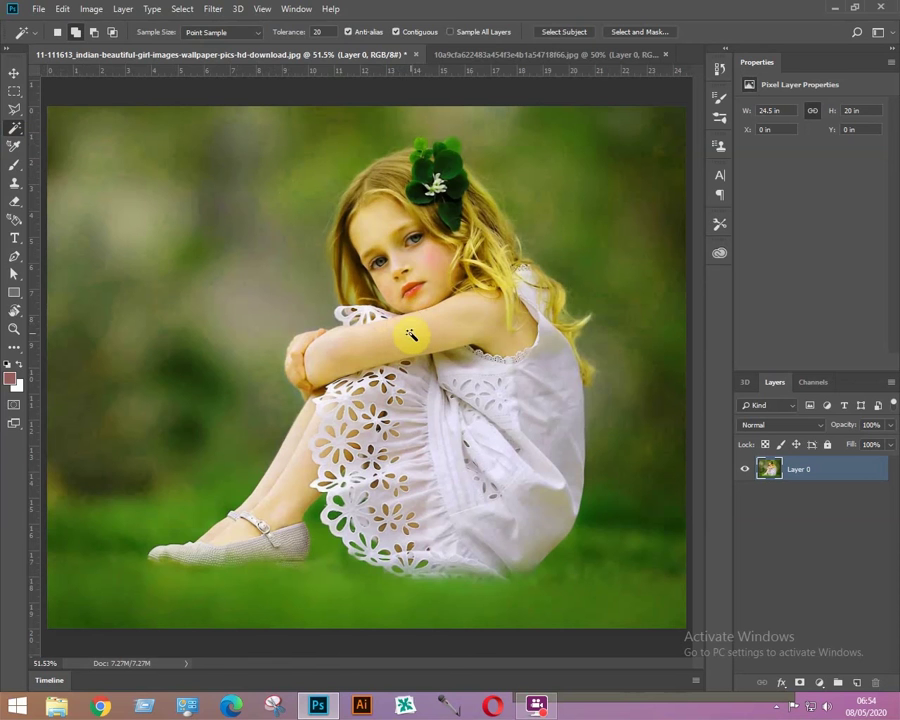
pyautogui.click(316, 32)
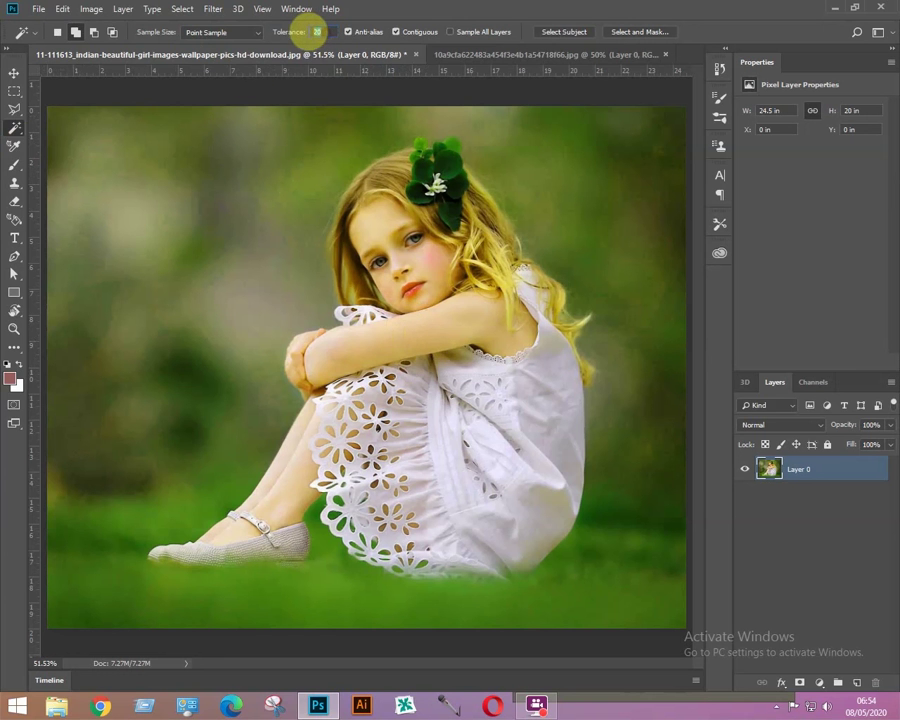
pyautogui.write('100')
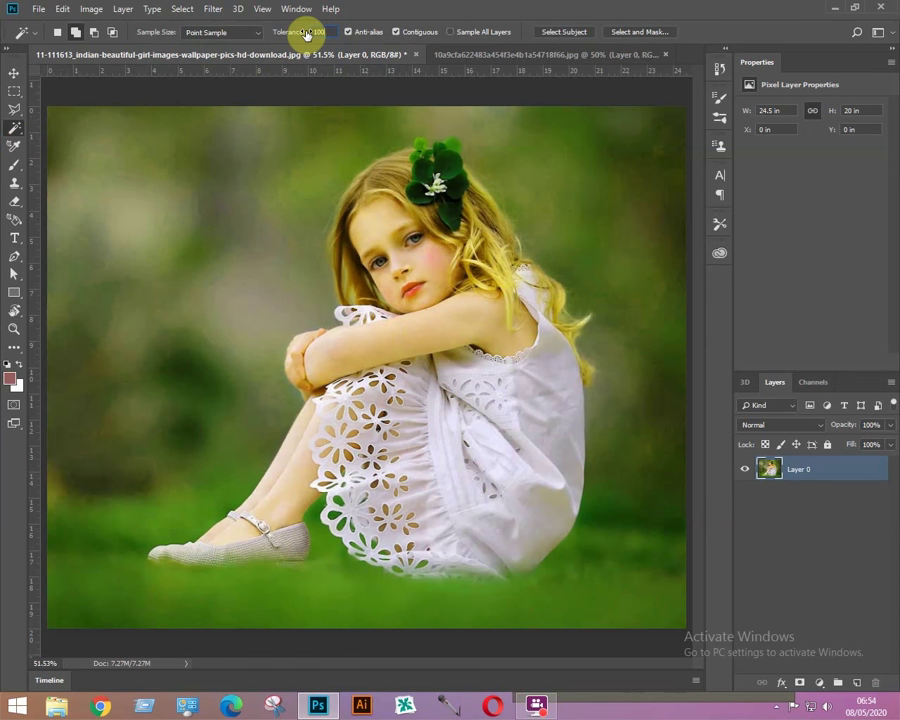
# Select the girl by colour, adding the arm and shoulder.
pyautogui.click(413, 336)
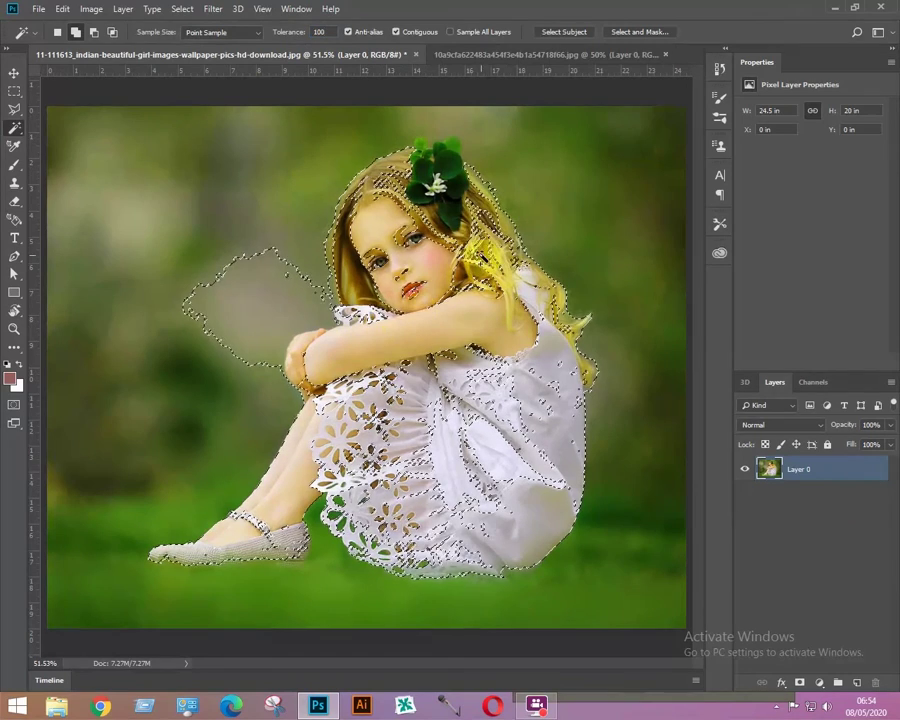
pyautogui.click(378, 338)
pyautogui.click(492, 316)
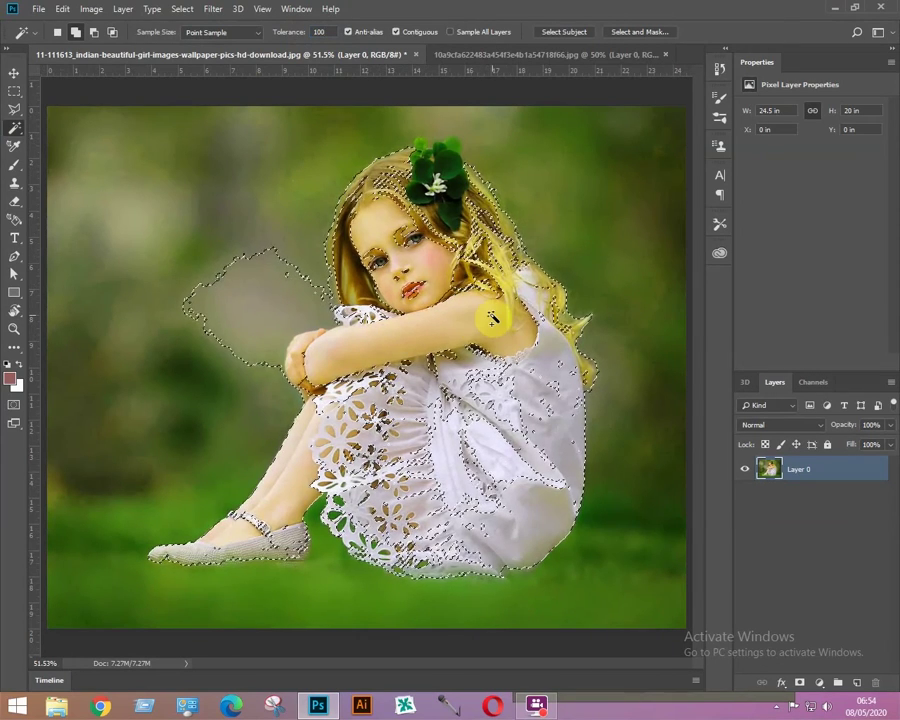
# Clear the current selection and set the magic wand tolerance to 32.
pyautogui.hotkey('ctrl', 'd')
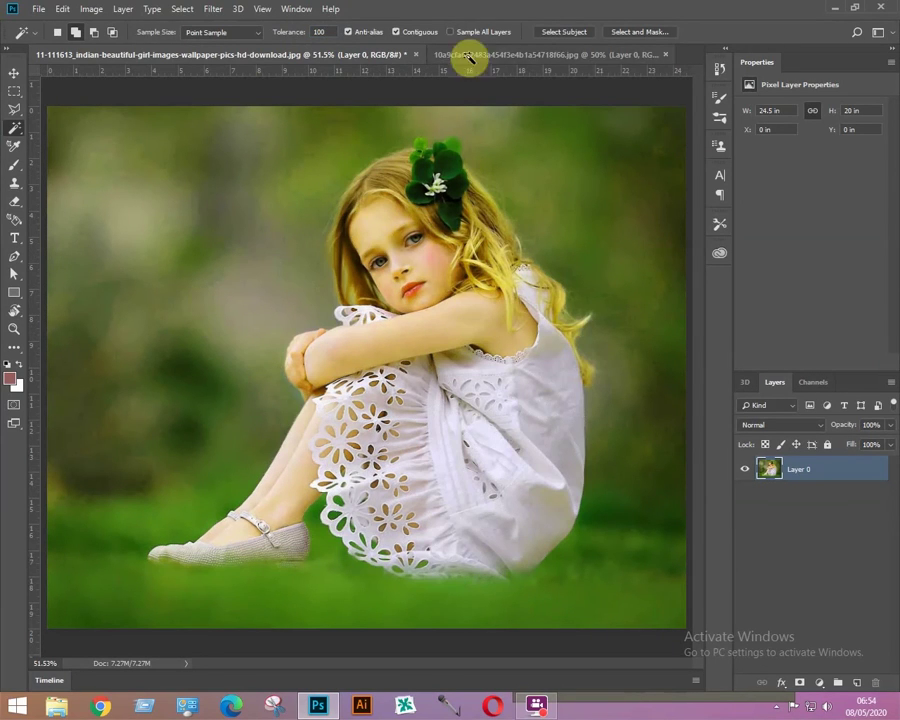
pyautogui.click(320, 31)
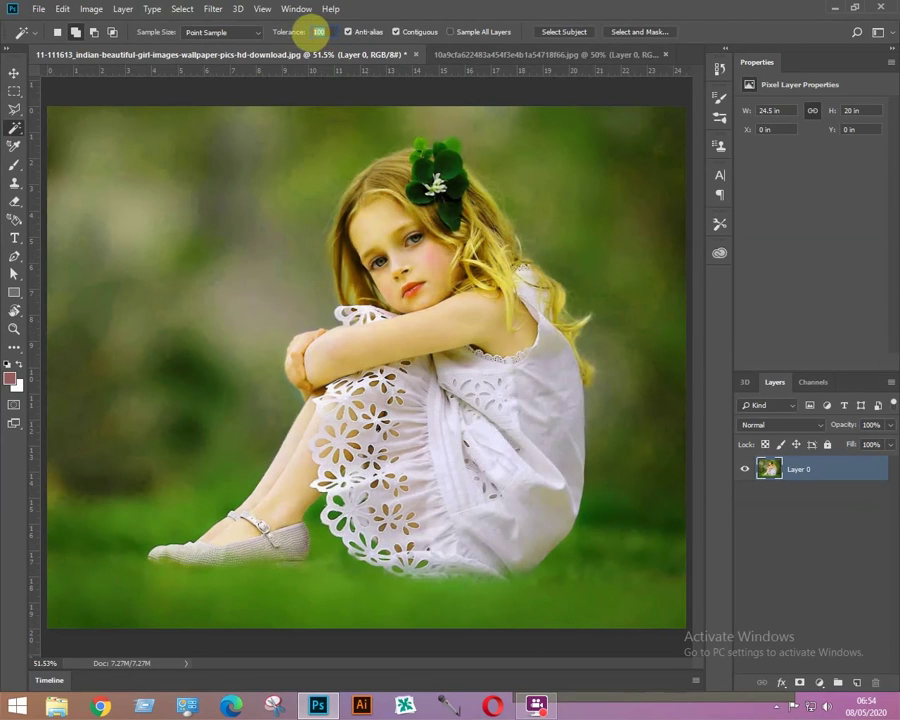
pyautogui.click(312, 33)
pyautogui.write('32')
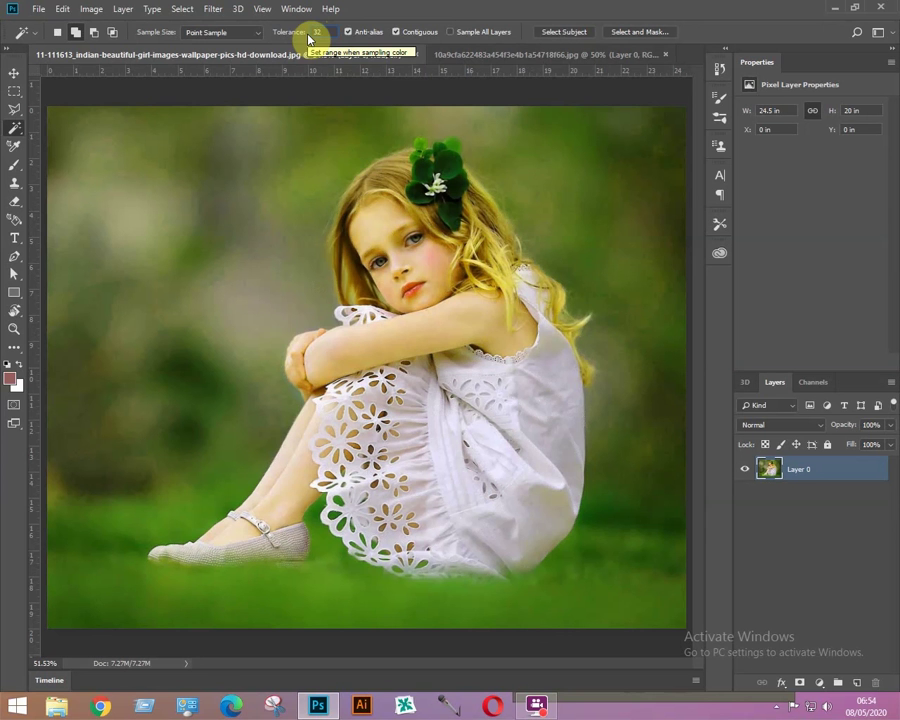
# Select the girl's arm, add the white dress, then deselect.
pyautogui.click(413, 341)
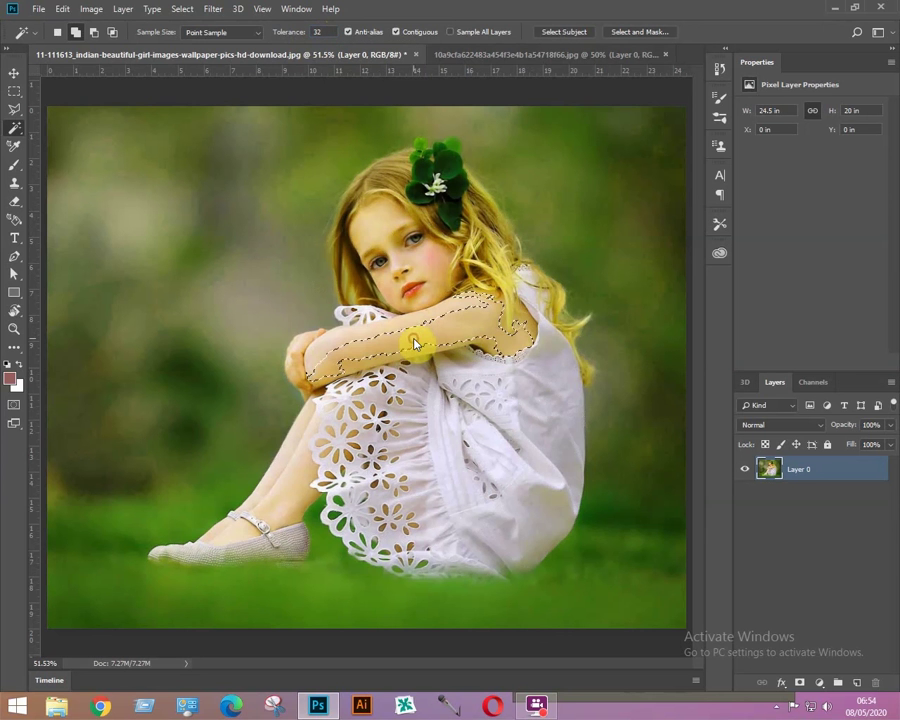
pyautogui.click(543, 402)
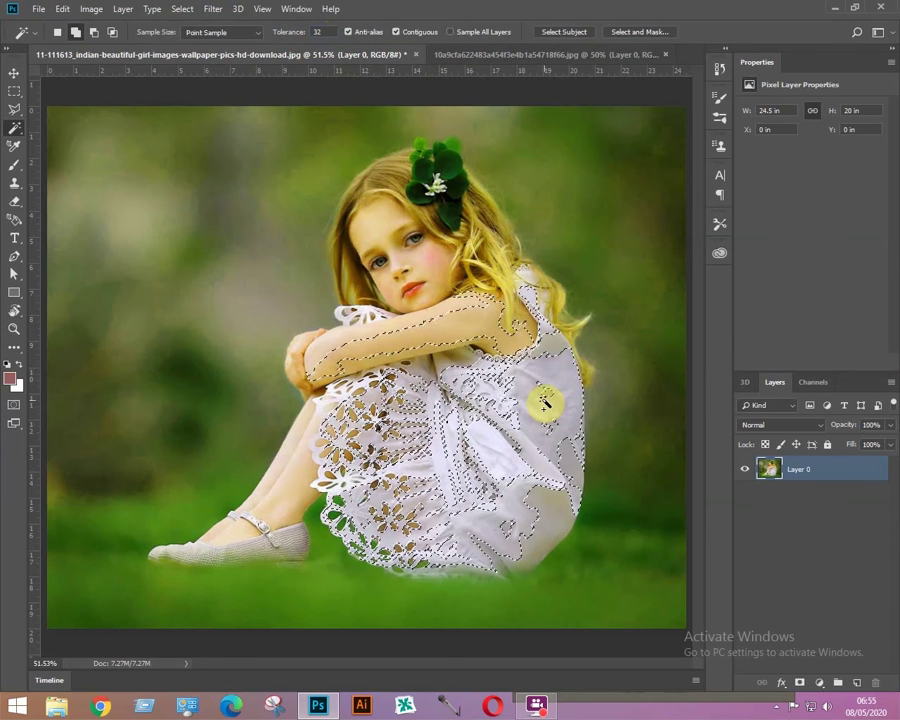
pyautogui.hotkey('ctrl', 'd')
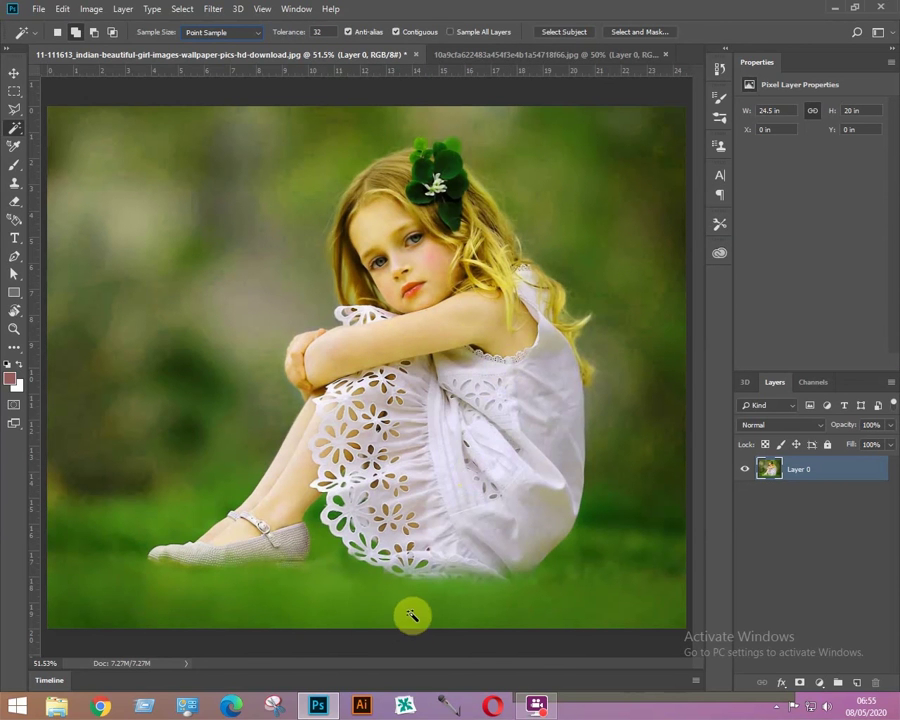
# Select two different grass areas with the magic wand, then deselect.
pyautogui.click(344, 606)
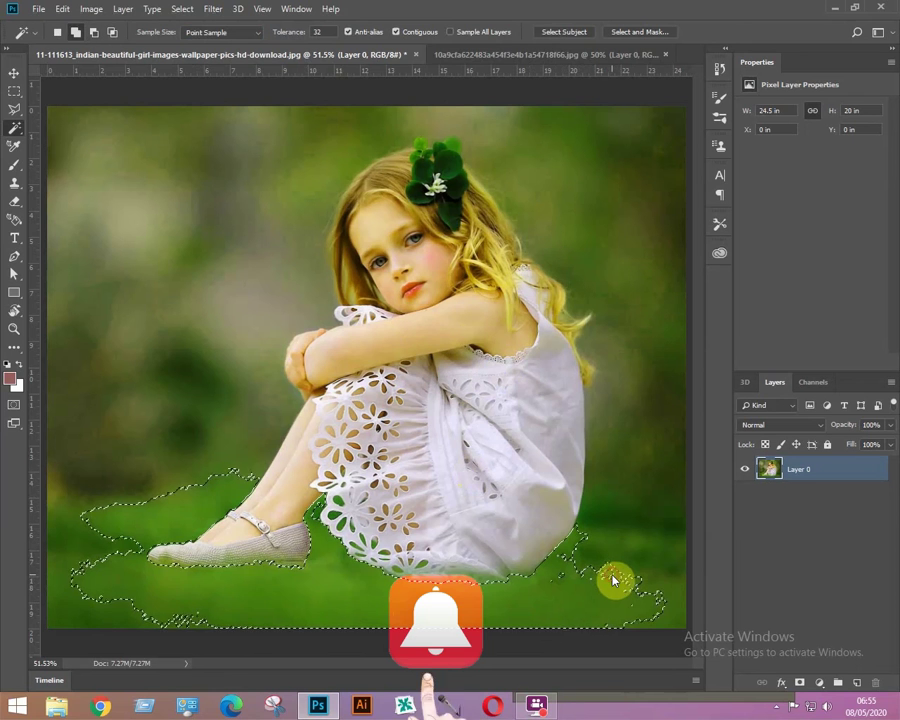
pyautogui.keyDown('alt'); pyautogui.click(612, 578); pyautogui.keyUp('alt')
pyautogui.hotkey('ctrl', 'd')
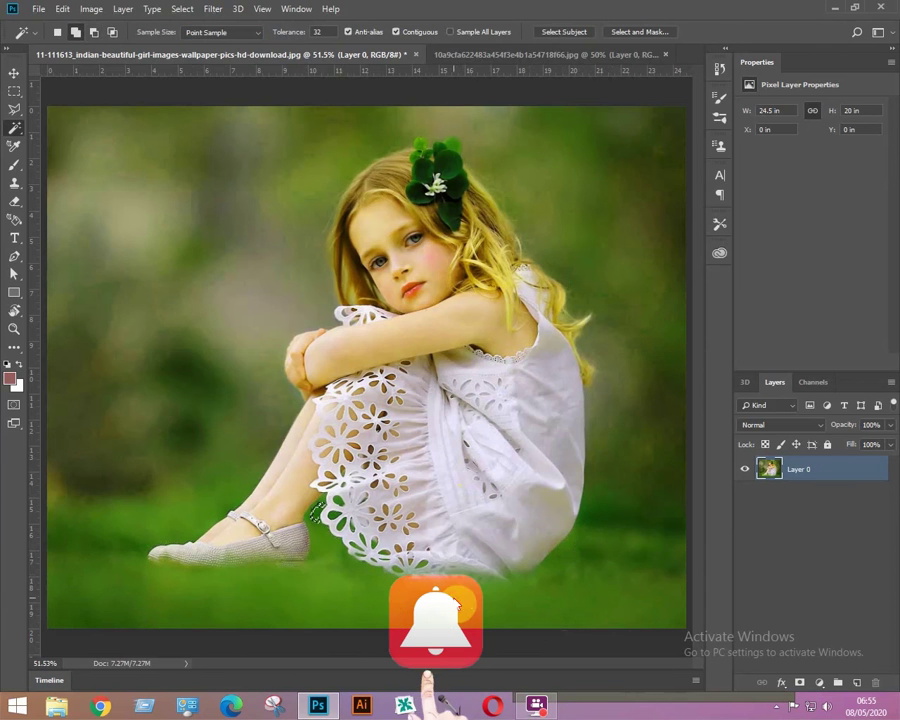
pyautogui.click(14, 132)
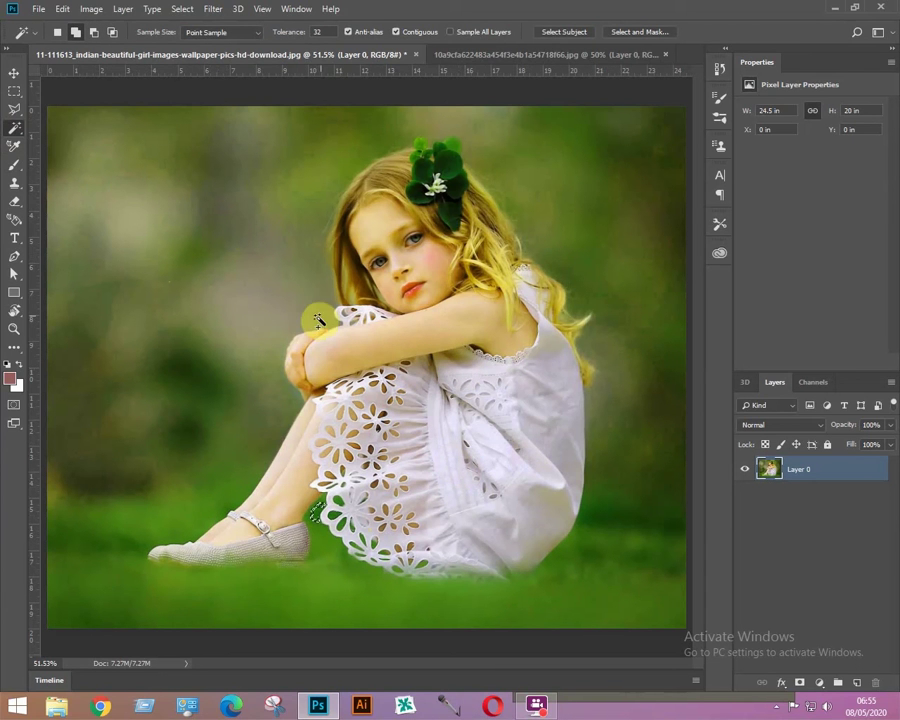